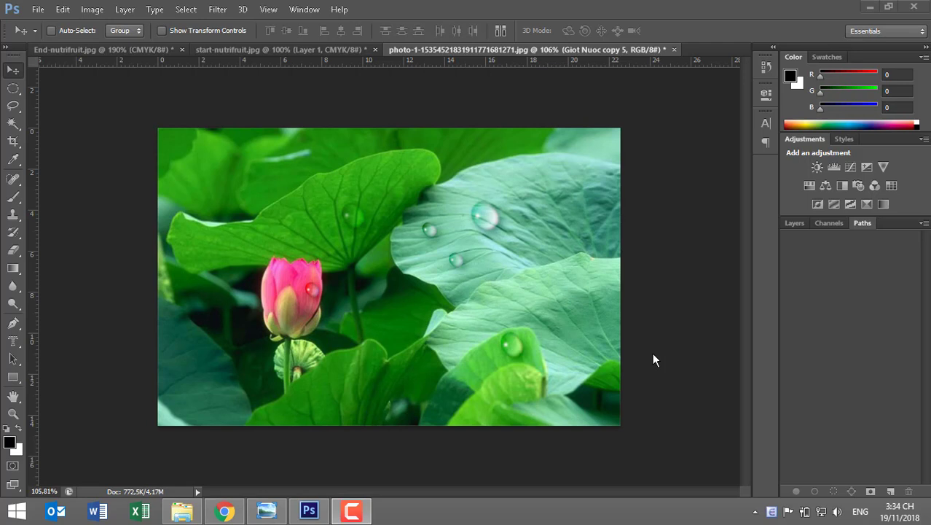
Step: Hide all six Giot Nuoc droplet groups and select the Background layer
{"action": "left_click", "coordinate": [795, 224]}
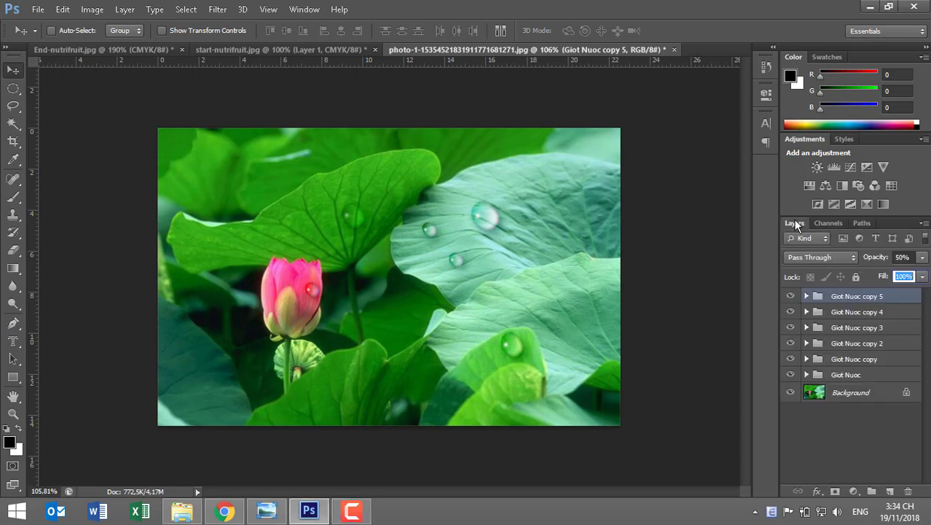
{"action": "left_click", "coordinate": [791, 296]}
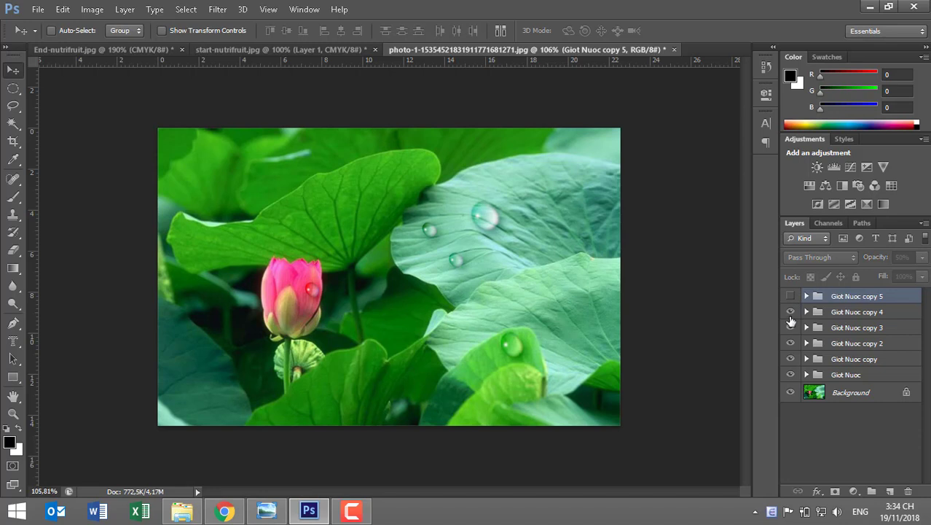
{"action": "left_click", "coordinate": [791, 311]}
{"action": "left_click", "coordinate": [791, 327]}
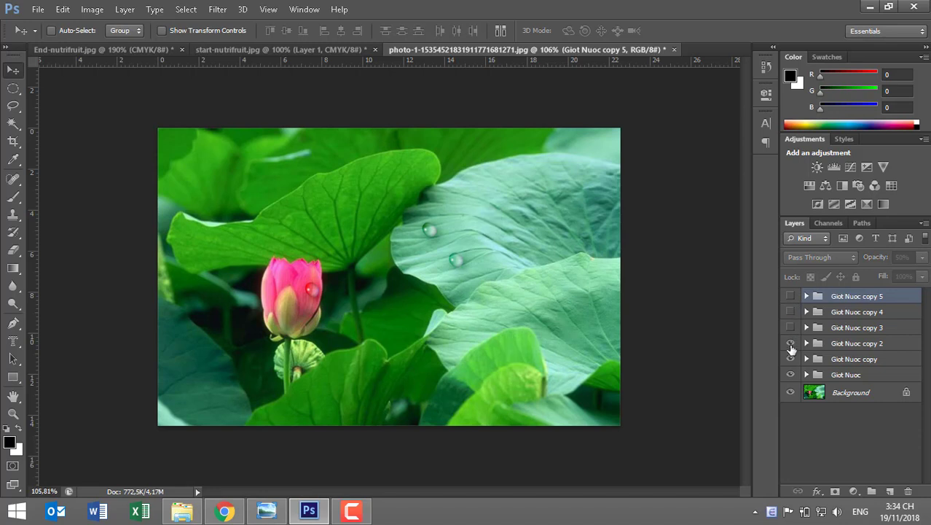
{"action": "left_click", "coordinate": [791, 344]}
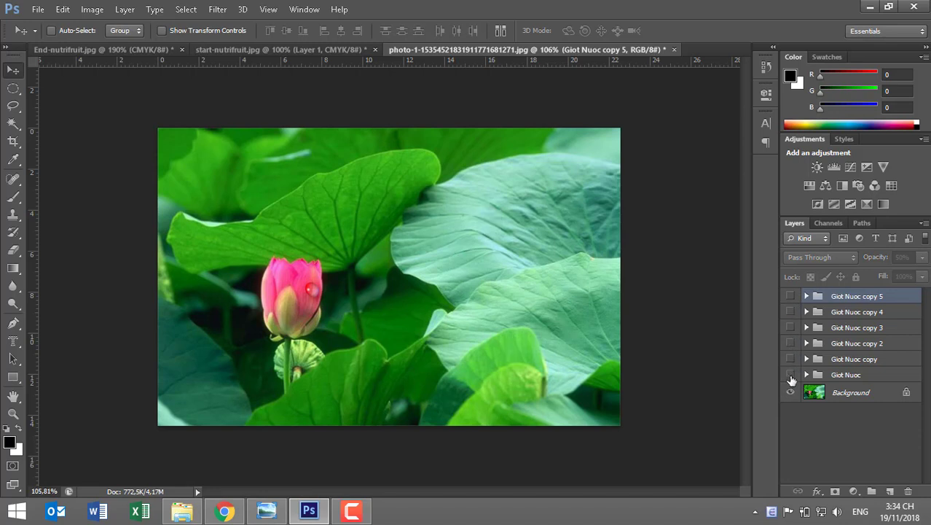
{"action": "left_click", "coordinate": [791, 375]}
{"action": "left_click", "coordinate": [880, 391]}
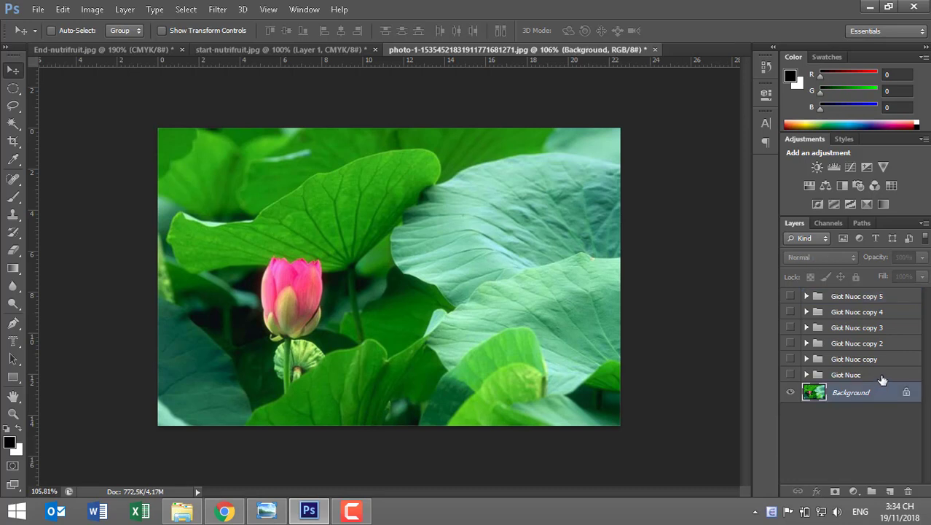
{"action": "left_click", "coordinate": [867, 394]}
Step: Create Layer 3 above the Background and draw a small elliptical selection on the right leaf
{"action": "left_click", "coordinate": [15, 89]}
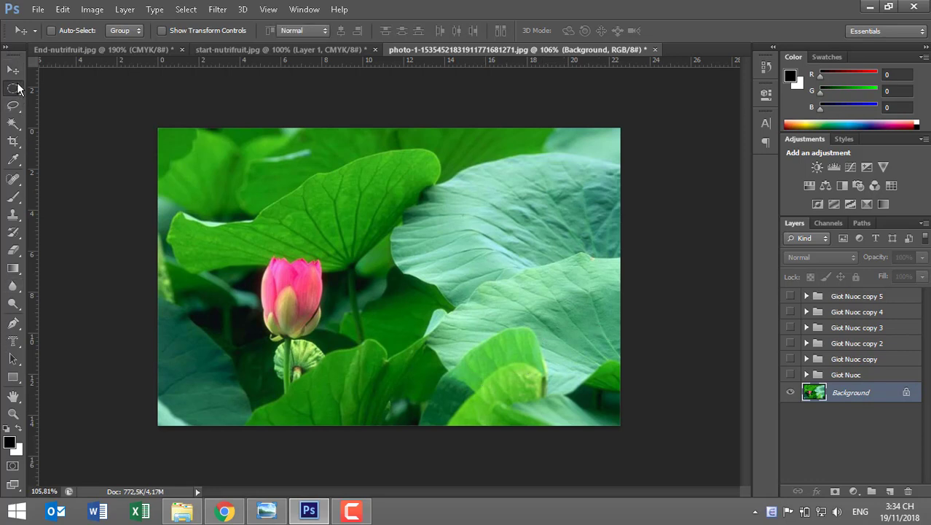
{"action": "left_click", "coordinate": [890, 492]}
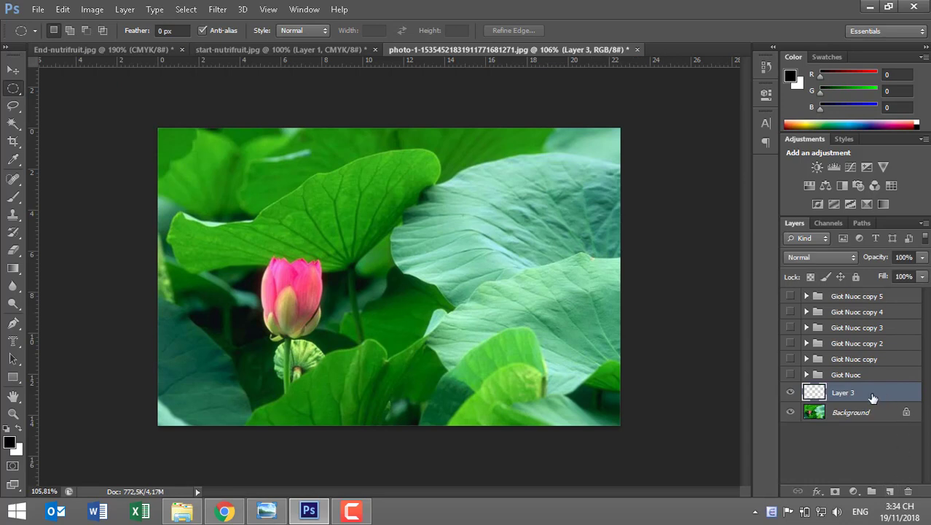
{"action": "left_click_drag", "start_coordinate": [874, 397], "coordinate": [869, 298]}
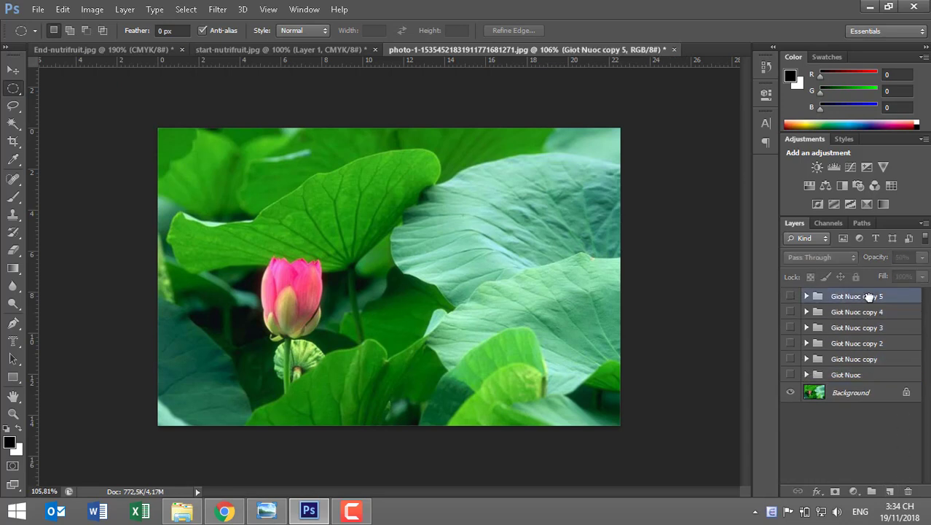
{"action": "key", "text": "ctrl+z"}
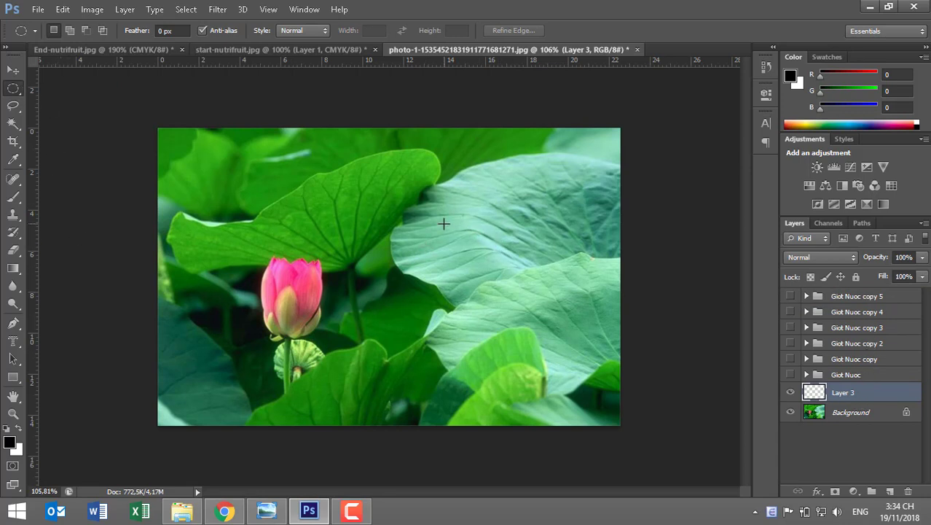
{"action": "left_click_drag", "start_coordinate": [525, 282], "coordinate": [560, 324]}
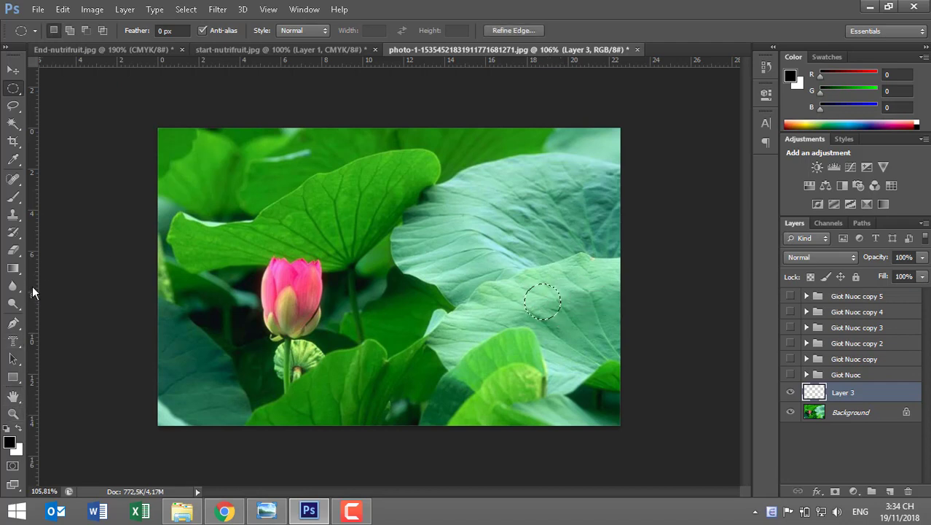
Step: Fill the circle with a linear black-to-white gradient, deselect it, and nudge it slightly
{"action": "left_click", "coordinate": [14, 269]}
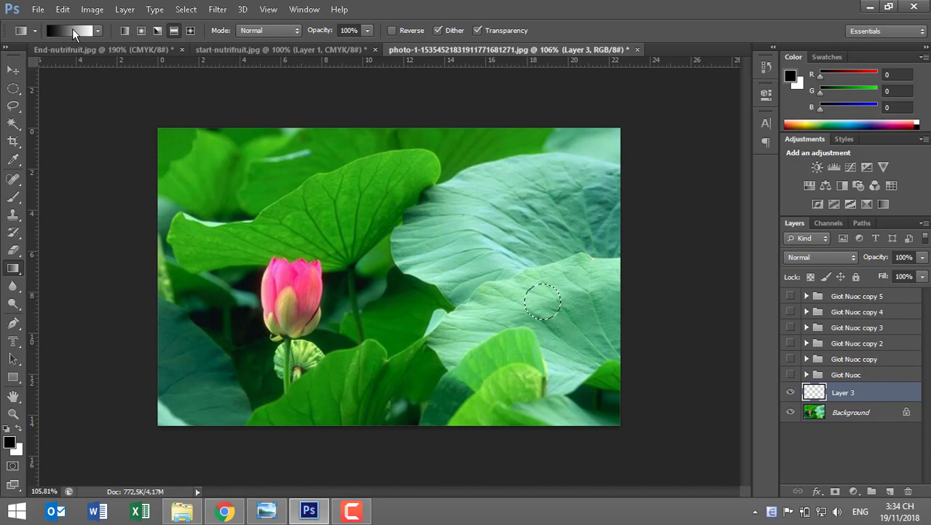
{"action": "left_click", "coordinate": [126, 31]}
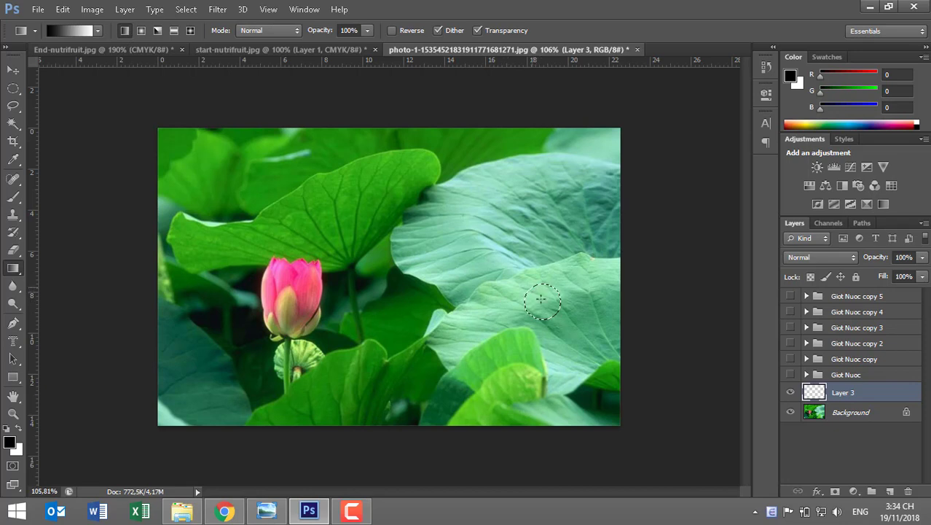
{"action": "left_click_drag", "start_coordinate": [532, 286], "coordinate": [556, 315]}
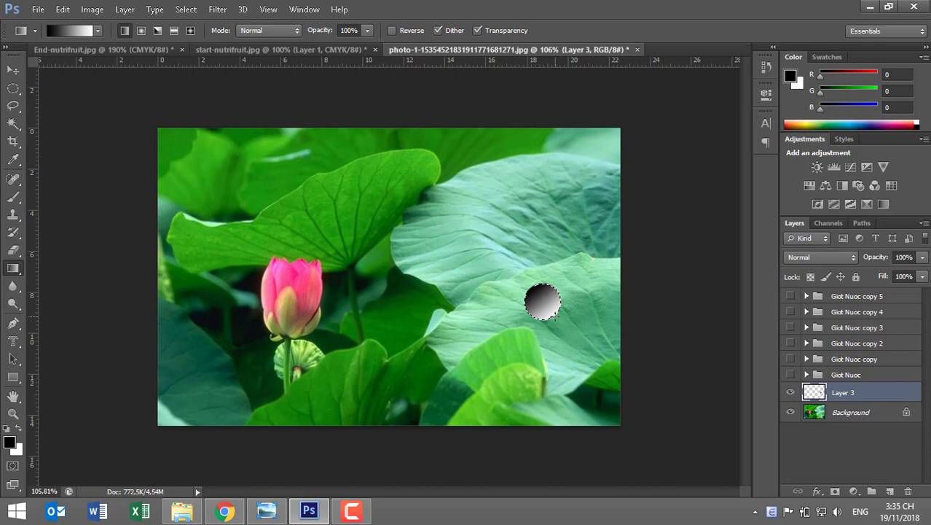
{"action": "key", "text": "ctrl+d"}
{"action": "left_click", "coordinate": [13, 69]}
{"action": "left_click_drag", "start_coordinate": [532, 309], "coordinate": [520, 307]}
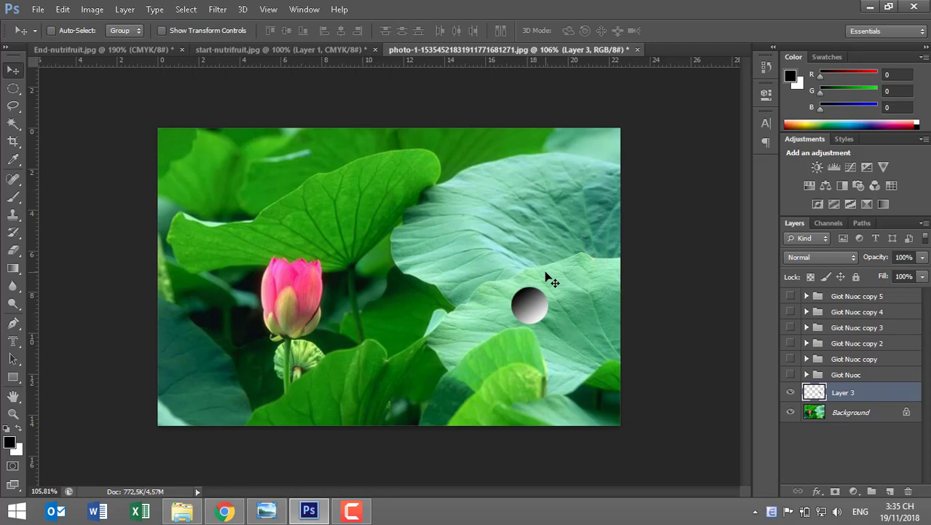
Step: Try Overlay and then Multiply blending on Layer 3 while moving the droplet around
{"action": "left_click", "coordinate": [846, 257]}
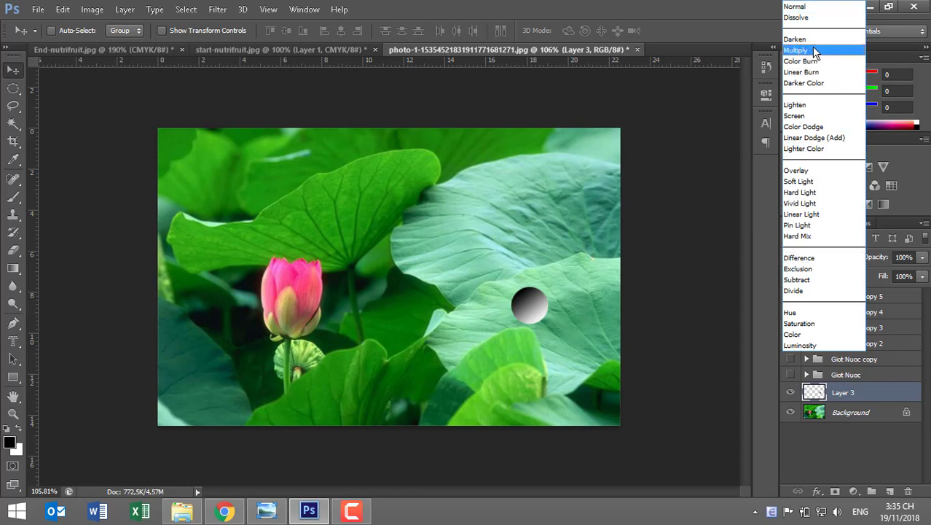
{"action": "left_click", "coordinate": [797, 171]}
{"action": "mouse_move", "coordinate": [536, 317]}
{"action": "left_mouse_down"}
{"action": "mouse_move", "coordinate": [486, 273]}
{"action": "mouse_move", "coordinate": [341, 314]}
{"action": "mouse_move", "coordinate": [346, 290]}
{"action": "left_mouse_up"}
{"action": "left_click", "coordinate": [821, 258]}
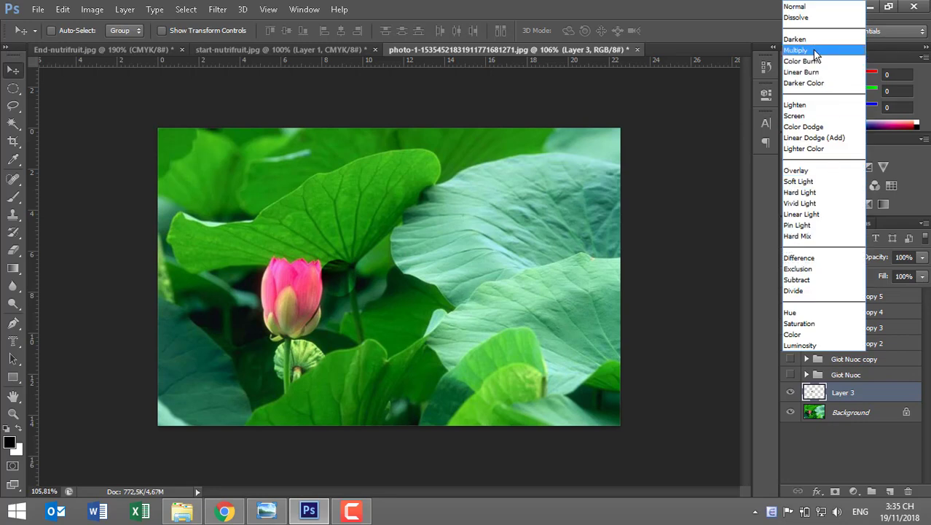
{"action": "left_click", "coordinate": [813, 49]}
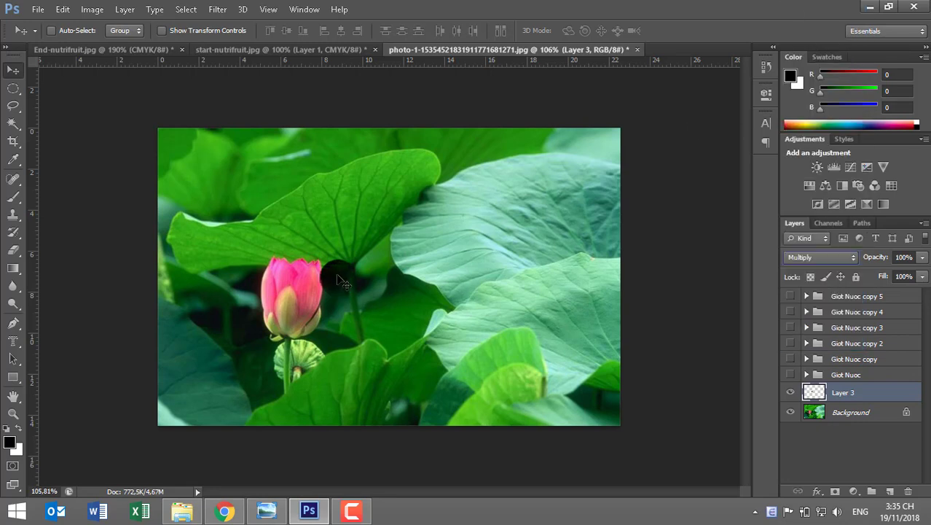
{"action": "mouse_move", "coordinate": [340, 280]}
{"action": "left_mouse_down"}
{"action": "mouse_move", "coordinate": [449, 252]}
{"action": "mouse_move", "coordinate": [496, 296]}
{"action": "mouse_move", "coordinate": [547, 317]}
{"action": "mouse_move", "coordinate": [512, 278]}
{"action": "left_mouse_up"}
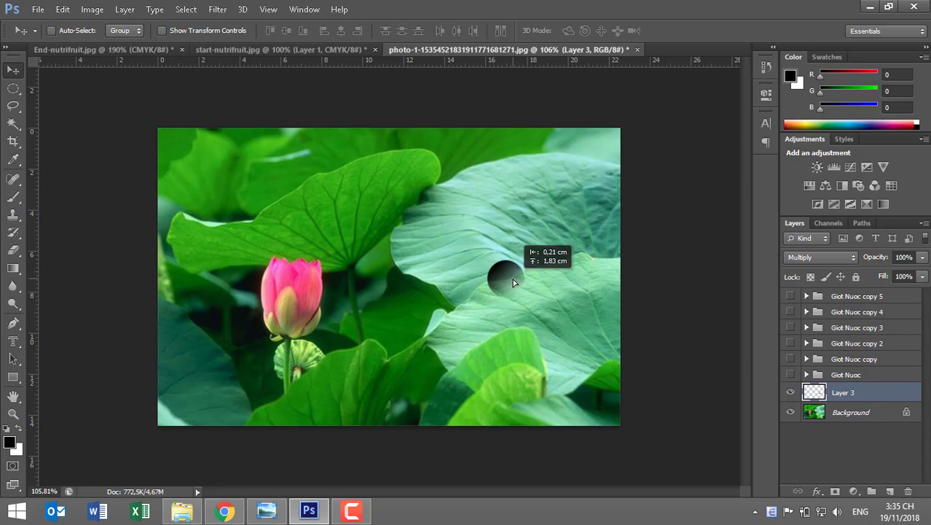
Step: Return Layer 3 to Overlay blending and settle the droplet lower on the right leaf
{"action": "left_click", "coordinate": [823, 258]}
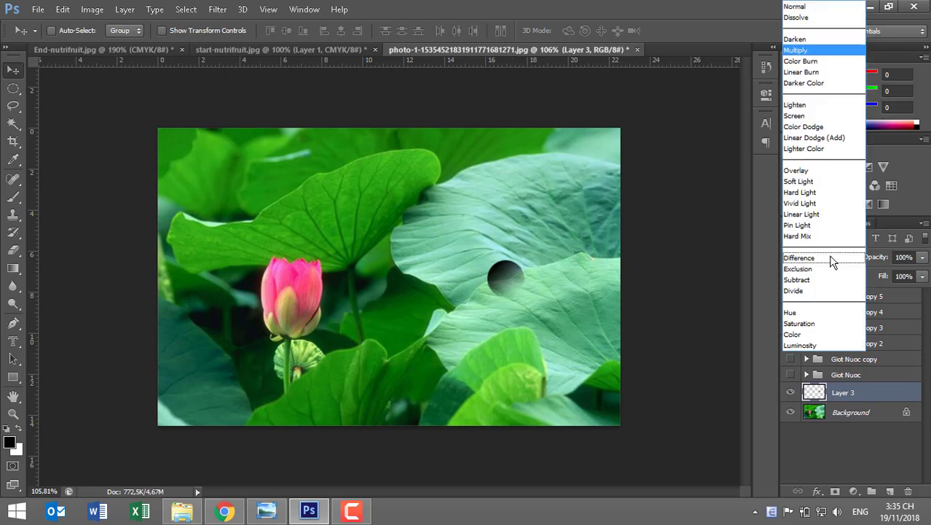
{"action": "left_click", "coordinate": [812, 170]}
{"action": "mouse_move", "coordinate": [518, 291]}
{"action": "left_mouse_down"}
{"action": "mouse_move", "coordinate": [516, 299]}
{"action": "mouse_move", "coordinate": [450, 184]}
{"action": "mouse_move", "coordinate": [450, 157]}
{"action": "left_mouse_up"}
{"action": "mouse_move", "coordinate": [401, 160]}
{"action": "left_mouse_down"}
{"action": "mouse_move", "coordinate": [358, 177]}
{"action": "mouse_move", "coordinate": [301, 221]}
{"action": "mouse_move", "coordinate": [299, 307]}
{"action": "mouse_move", "coordinate": [305, 293]}
{"action": "mouse_move", "coordinate": [532, 317]}
{"action": "mouse_move", "coordinate": [529, 307]}
{"action": "left_mouse_up"}
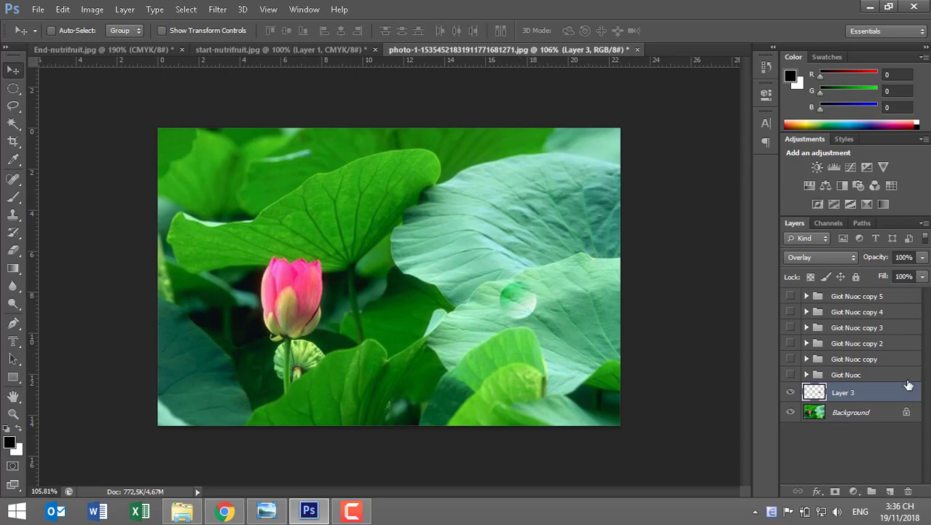
Step: Open Layer 3's Blending Options and close them unchanged
{"action": "right_click", "coordinate": [886, 394]}
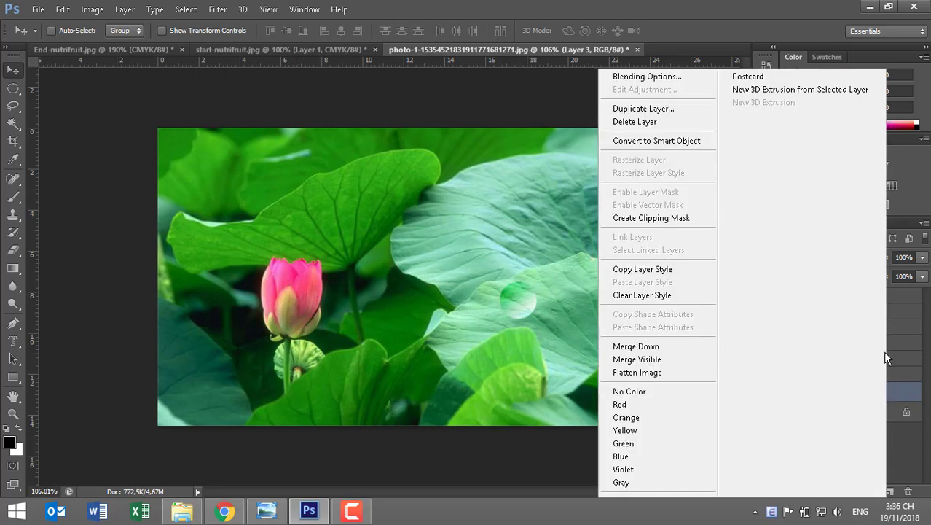
{"action": "left_click", "coordinate": [659, 79]}
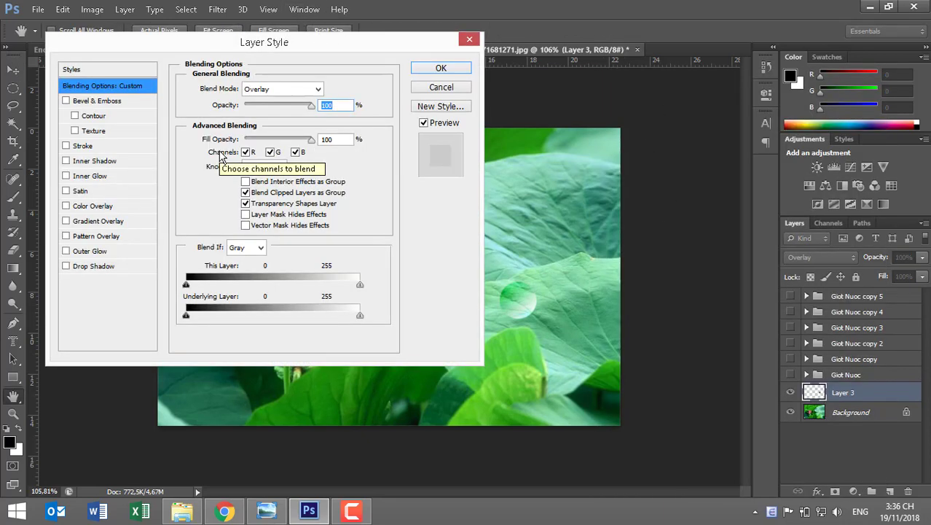
{"action": "key", "text": "Return"}
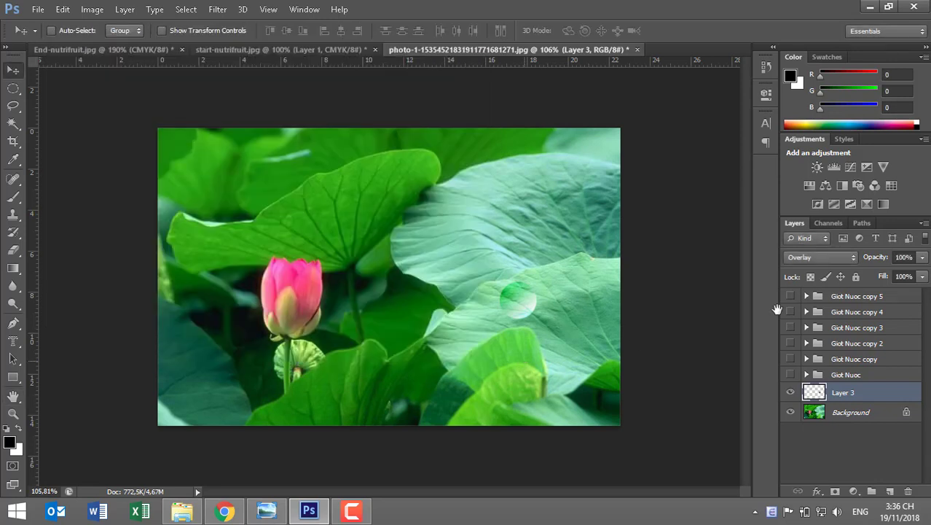
Step: Show the Giot Nuoc copy 3 droplet beside the new droplet, then reselect Layer 3
{"action": "left_click", "coordinate": [791, 312]}
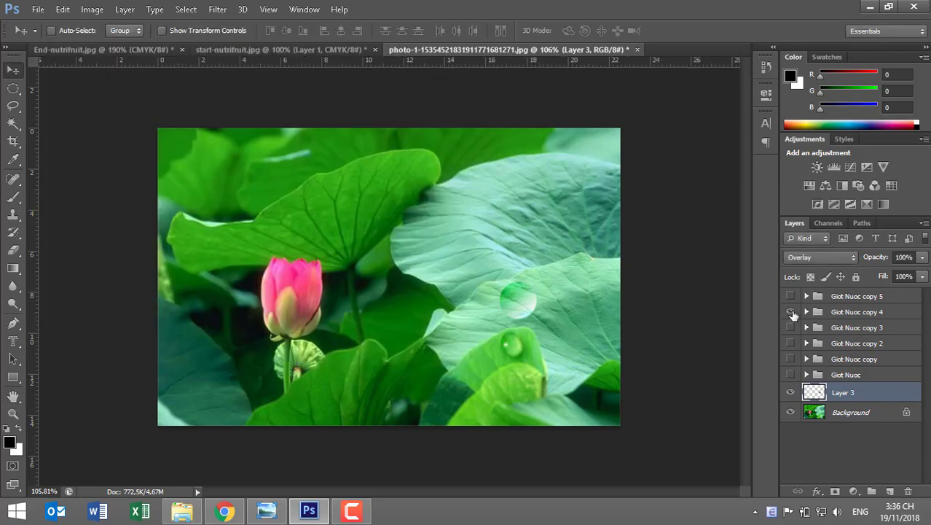
{"action": "left_click", "coordinate": [790, 312]}
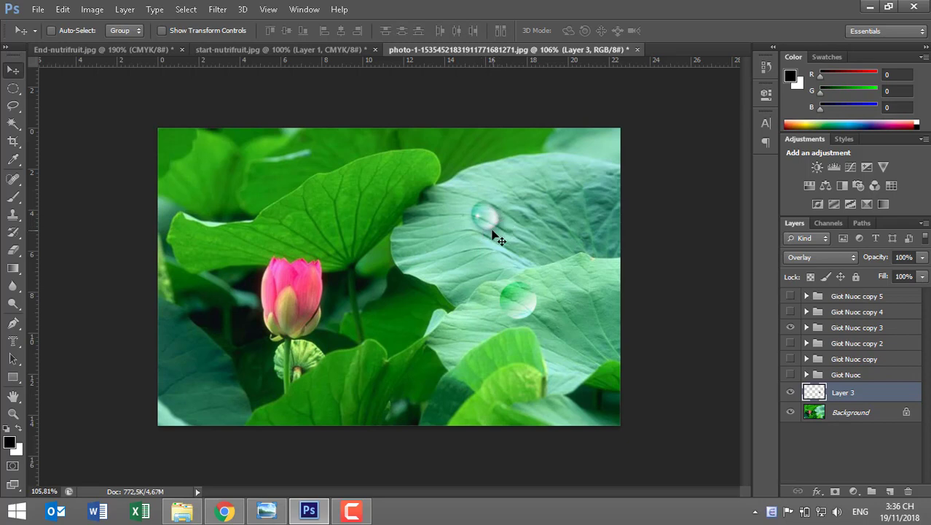
{"action": "mouse_move", "coordinate": [488, 223]}
{"action": "left_mouse_down"}
{"action": "mouse_move", "coordinate": [571, 277]}
{"action": "mouse_move", "coordinate": [574, 293]}
{"action": "left_mouse_up"}
{"action": "left_click", "coordinate": [484, 215], "text": "ctrl"}
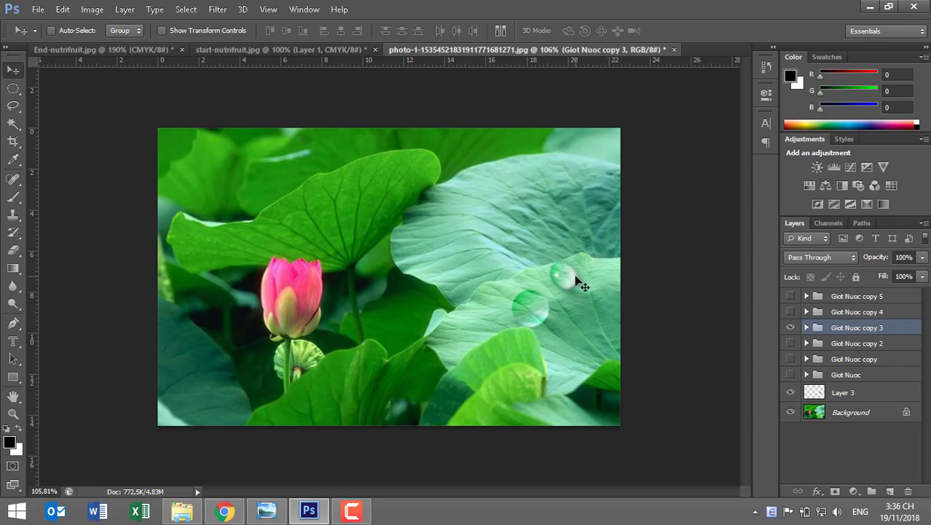
{"action": "left_click", "coordinate": [848, 393]}
Step: Enable Inner Shadow on Layer 3 with Linear Burn blending at 40% opacity
{"action": "right_click", "coordinate": [849, 394]}
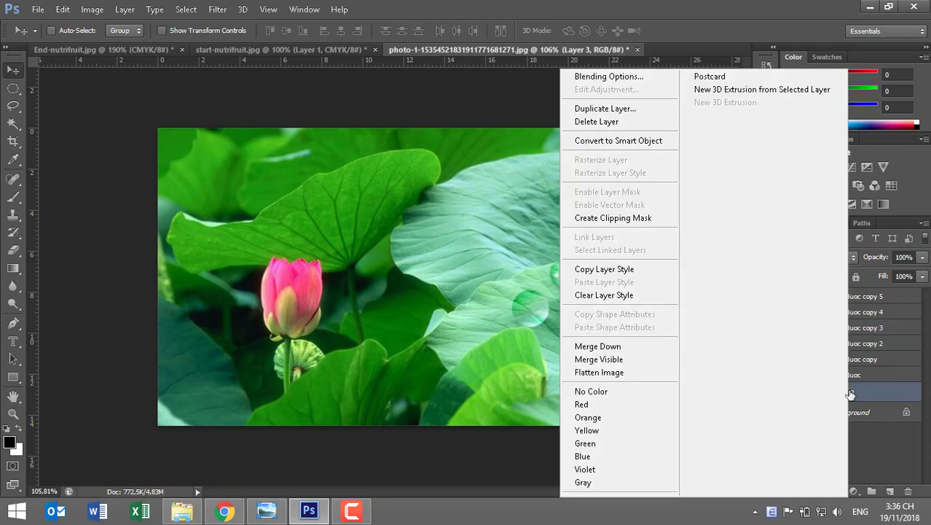
{"action": "key", "text": "Escape"}
{"action": "key", "text": "h"}
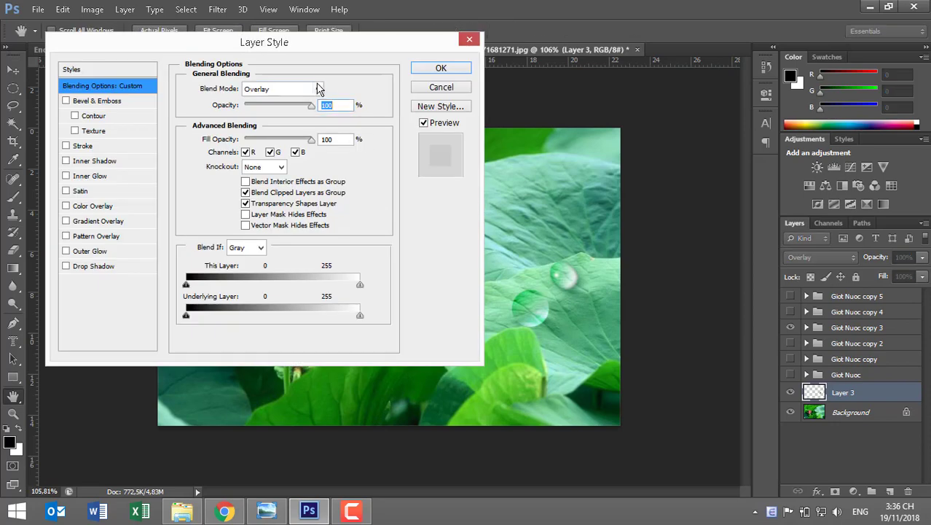
{"action": "left_click", "coordinate": [84, 161]}
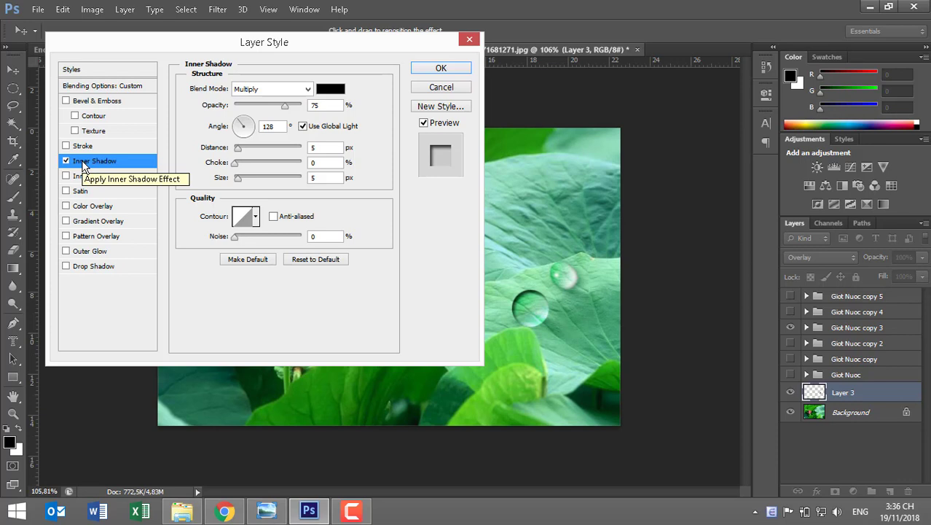
{"action": "left_click", "coordinate": [294, 90]}
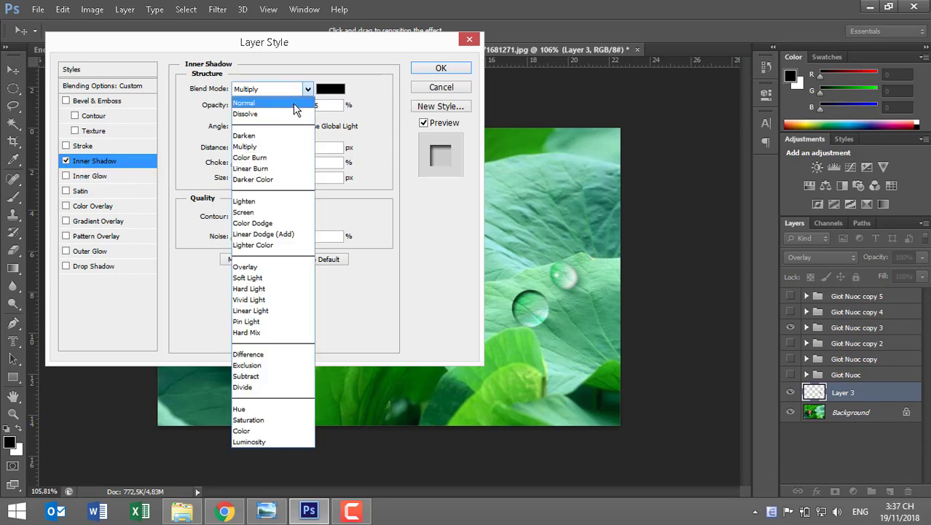
{"action": "left_click", "coordinate": [255, 169]}
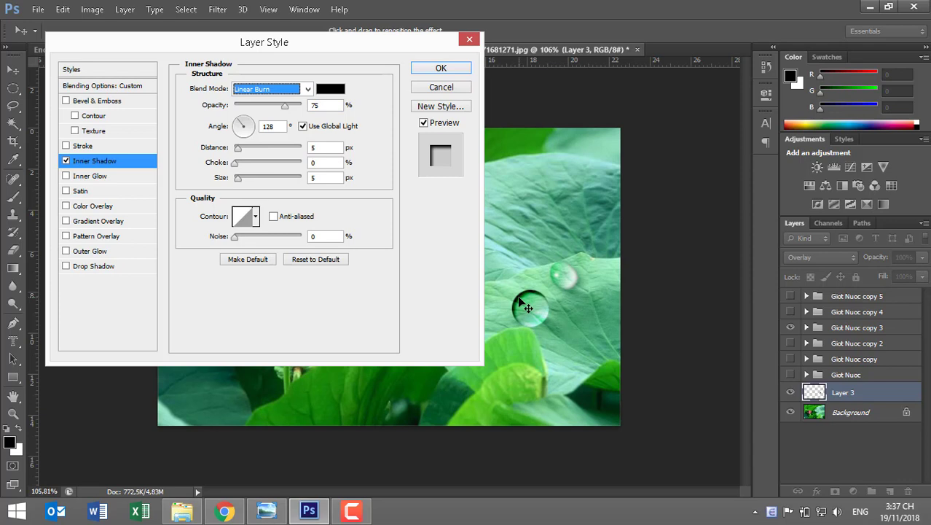
{"action": "left_click", "coordinate": [274, 127]}
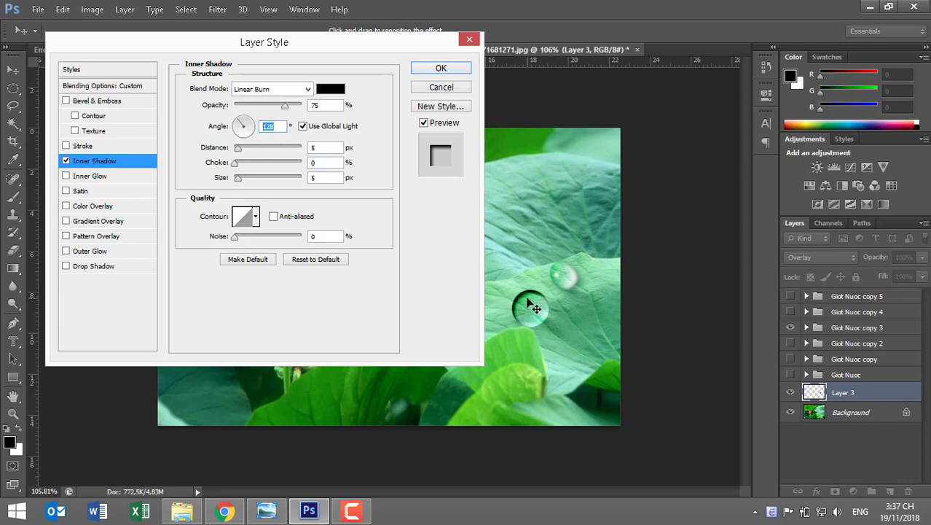
{"action": "left_click", "coordinate": [325, 106]}
{"action": "type", "text": "40"}
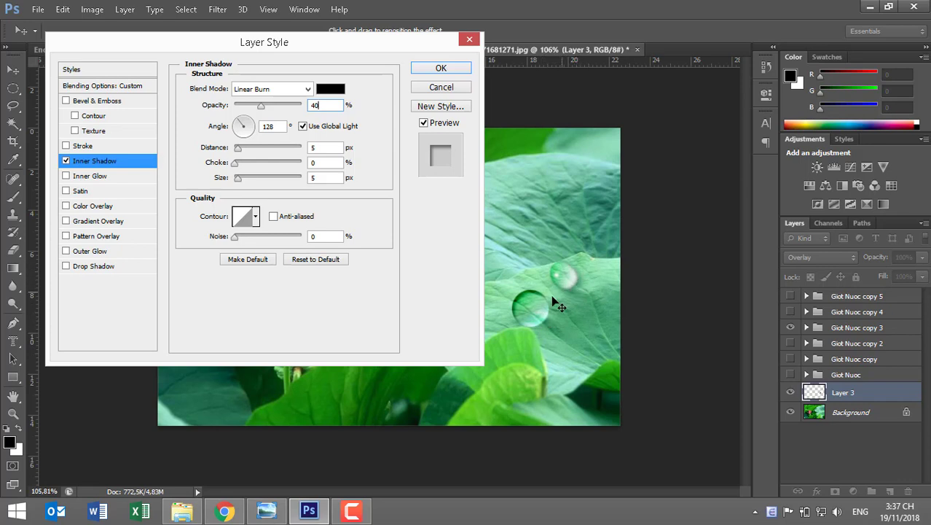
Step: Set the inner shadow angle to -30° and its distance to 2 px
{"action": "left_click", "coordinate": [269, 126]}
{"action": "left_click", "coordinate": [250, 135]}
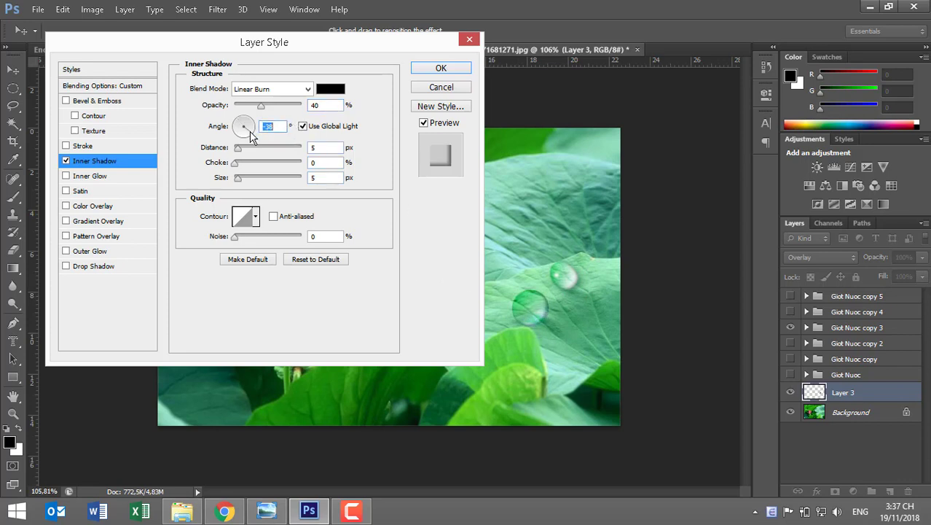
{"action": "left_click", "coordinate": [248, 134]}
{"action": "type", "text": "-30"}
{"action": "left_click", "coordinate": [316, 150]}
{"action": "type", "text": "2"}
{"action": "key", "text": "Tab"}
{"action": "key", "text": "Tab"}
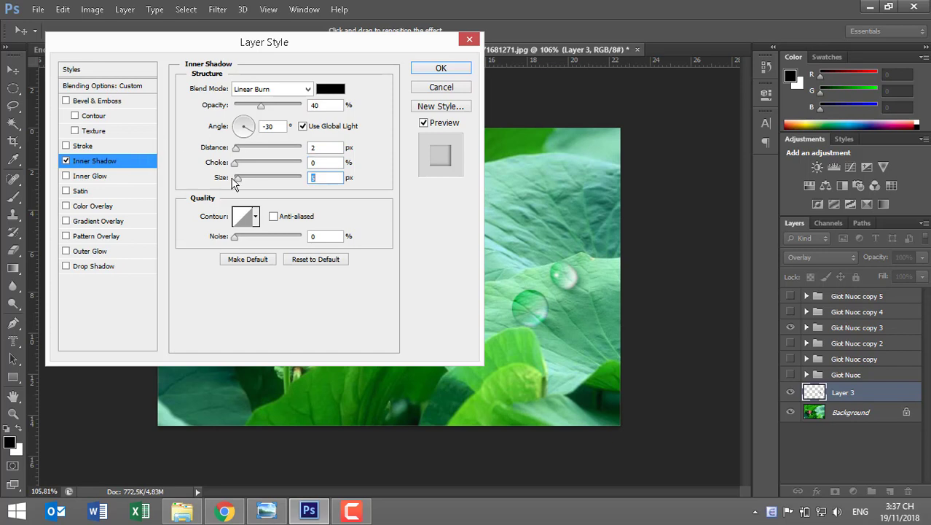
Step: Set the inner shadow size to 5 px and apply the layer style
{"action": "mouse_move", "coordinate": [238, 181]}
{"action": "left_mouse_down"}
{"action": "mouse_move", "coordinate": [266, 184]}
{"action": "mouse_move", "coordinate": [232, 188]}
{"action": "left_mouse_up"}
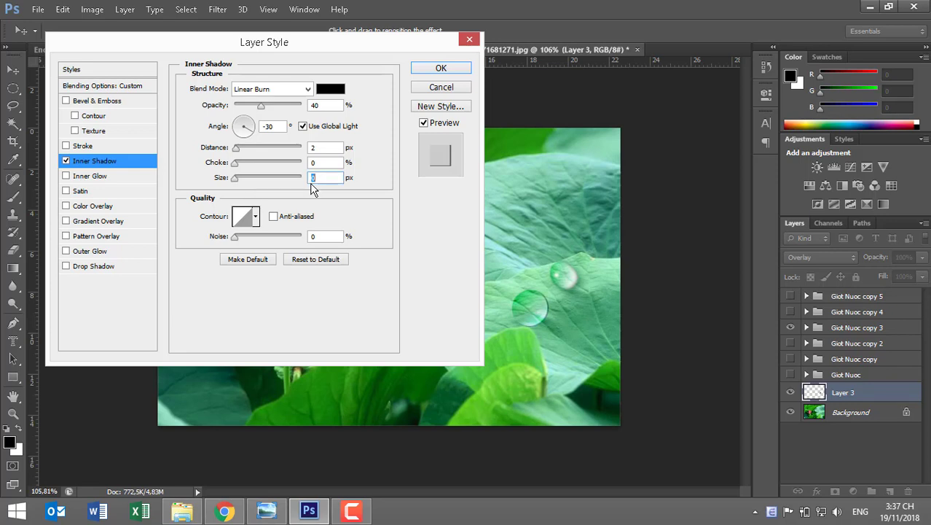
{"action": "type", "text": "5"}
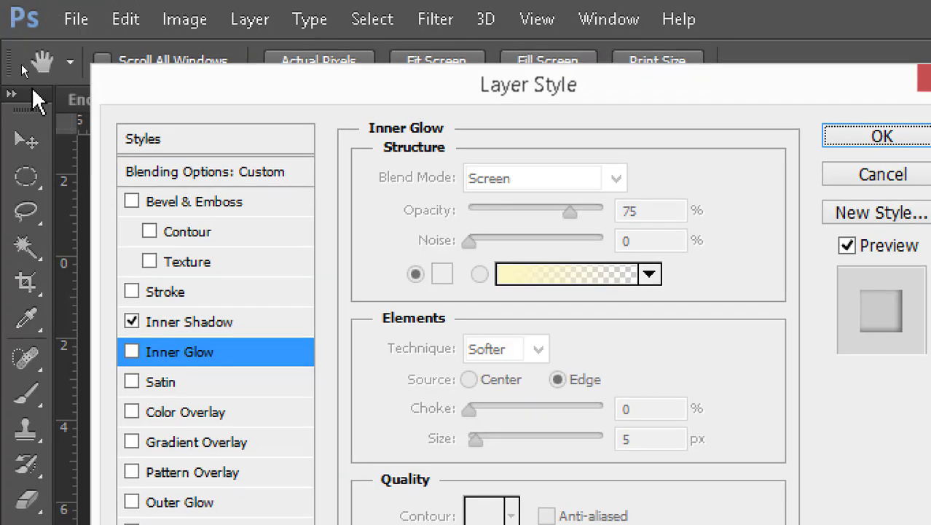
{"action": "left_click", "coordinate": [178, 322]}
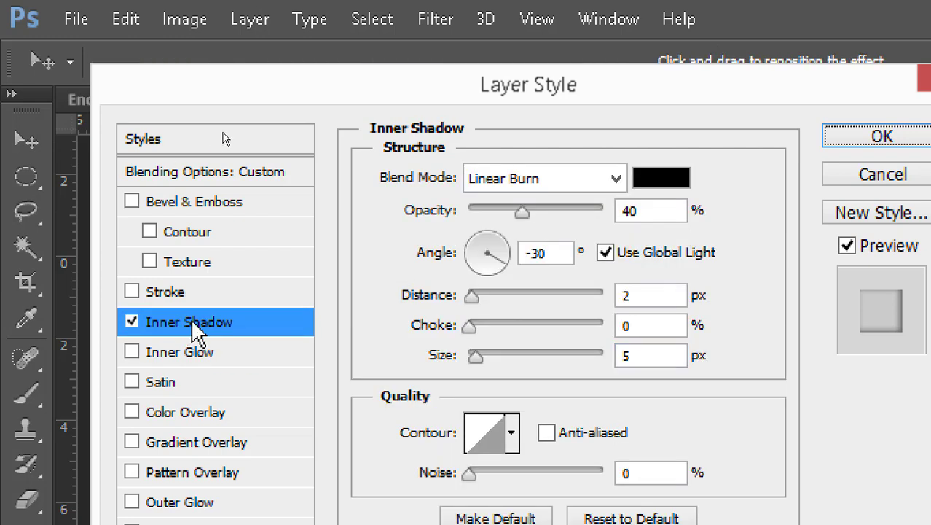
{"action": "left_click", "coordinate": [544, 252]}
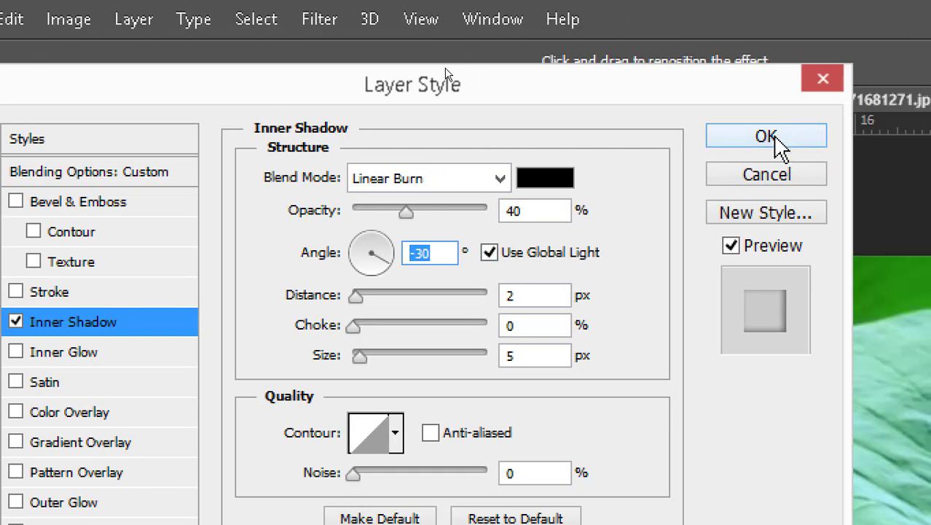
{"action": "left_click", "coordinate": [777, 137]}
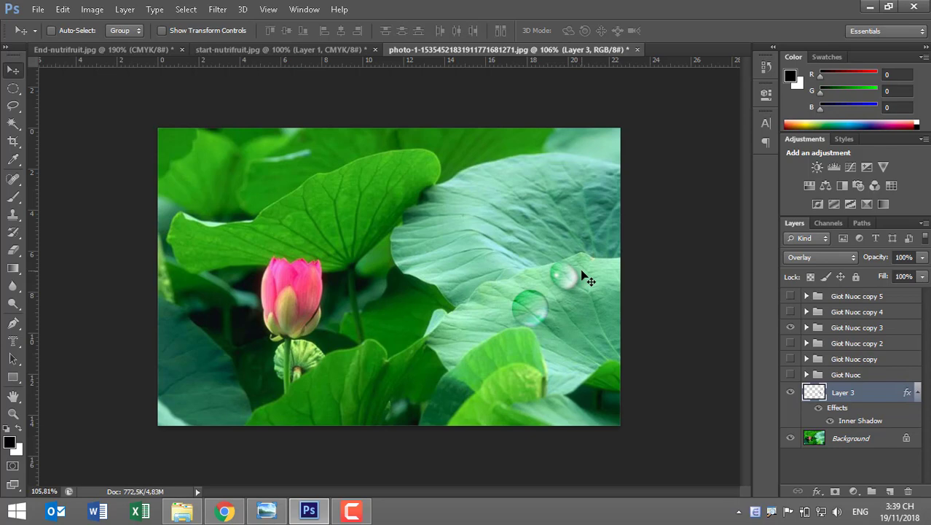
Step: Open Blending Options for Layer 3 from its layer context menu
{"action": "right_click", "coordinate": [890, 394]}
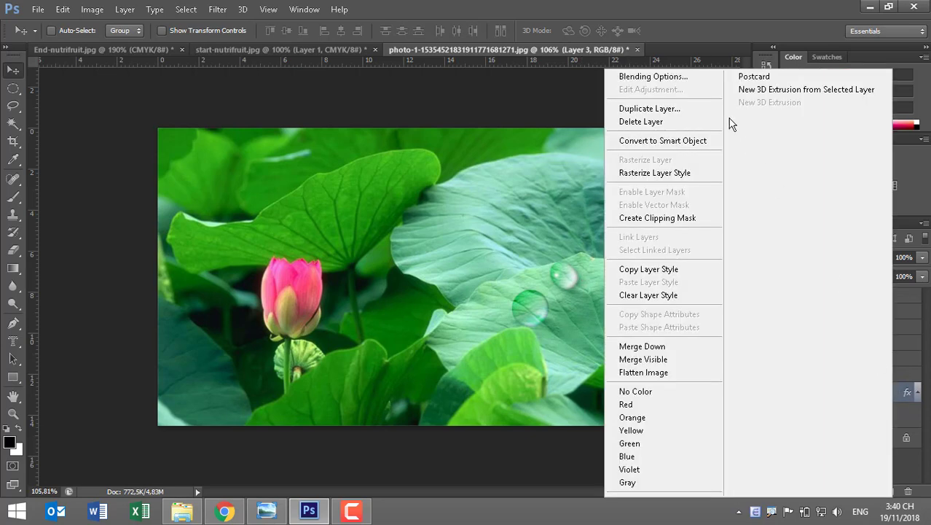
{"action": "left_click", "coordinate": [653, 76]}
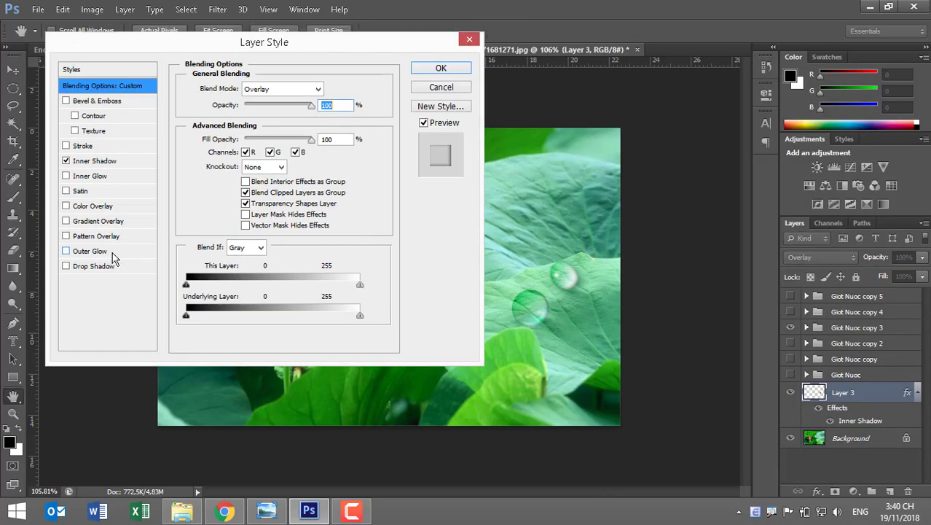
Step: Turn on Drop Shadow for the droplet and swing its angle to 144°
{"action": "left_click", "coordinate": [89, 266]}
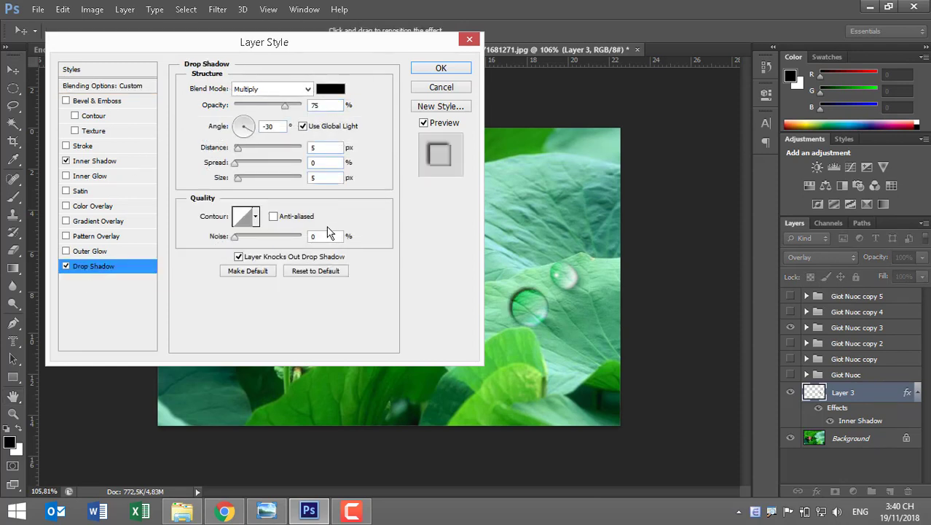
{"action": "left_click_drag", "start_coordinate": [284, 126], "coordinate": [260, 126]}
{"action": "left_click", "coordinate": [236, 122]}
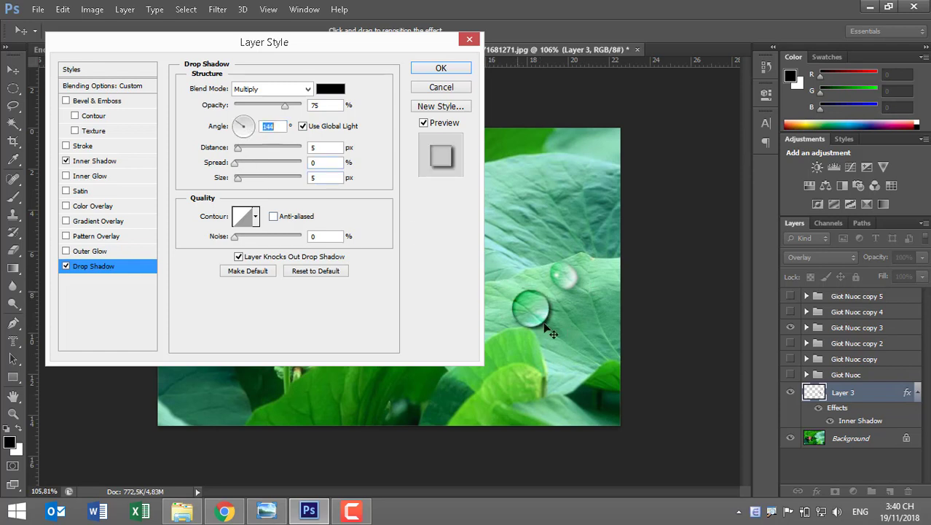
Step: Uncheck Use Global Light for the inner shadow and set its angle to -30°
{"action": "left_click", "coordinate": [115, 161]}
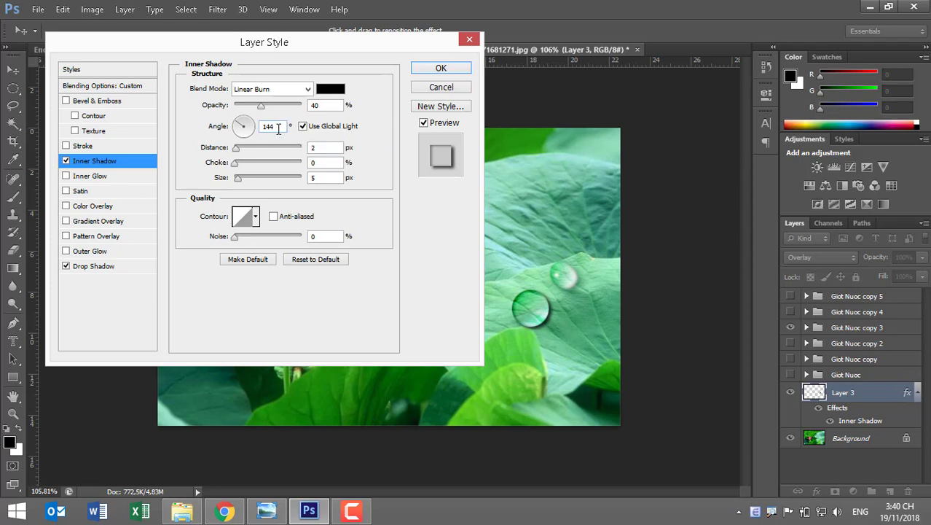
{"action": "left_click_drag", "start_coordinate": [277, 127], "coordinate": [246, 129]}
{"action": "type", "text": "-30"}
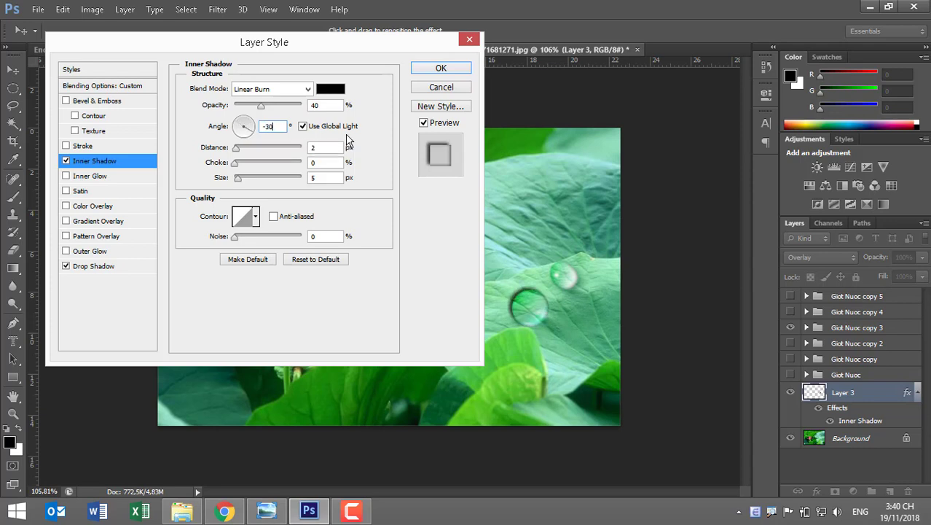
{"action": "left_click", "coordinate": [334, 130]}
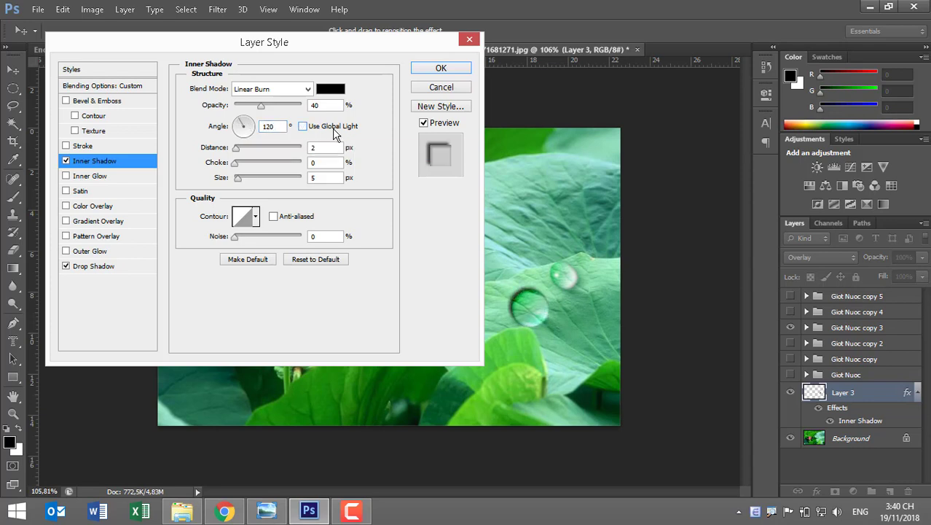
{"action": "left_click", "coordinate": [268, 126]}
{"action": "type", "text": "-30"}
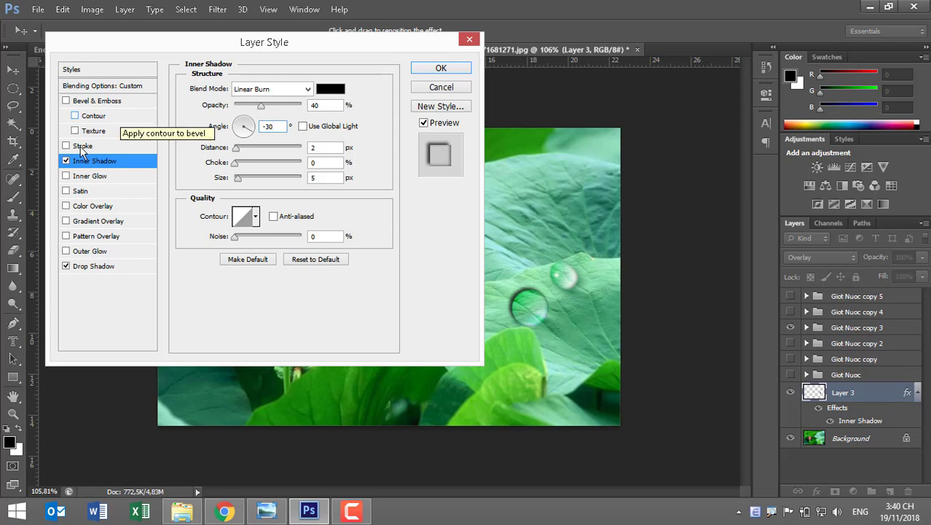
Step: Give the drop shadow its own 128° angle and Linear Burn blending at 30% opacity
{"action": "left_click", "coordinate": [91, 266]}
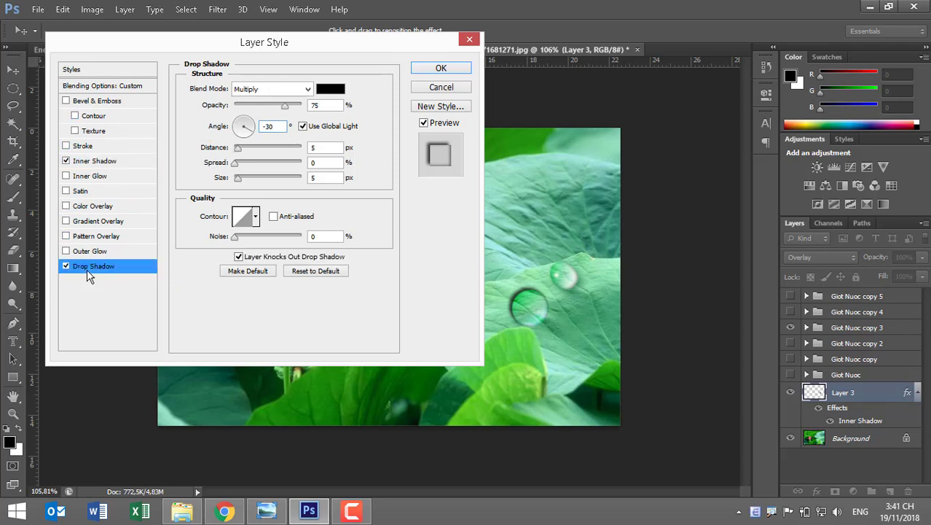
{"action": "left_click", "coordinate": [314, 130]}
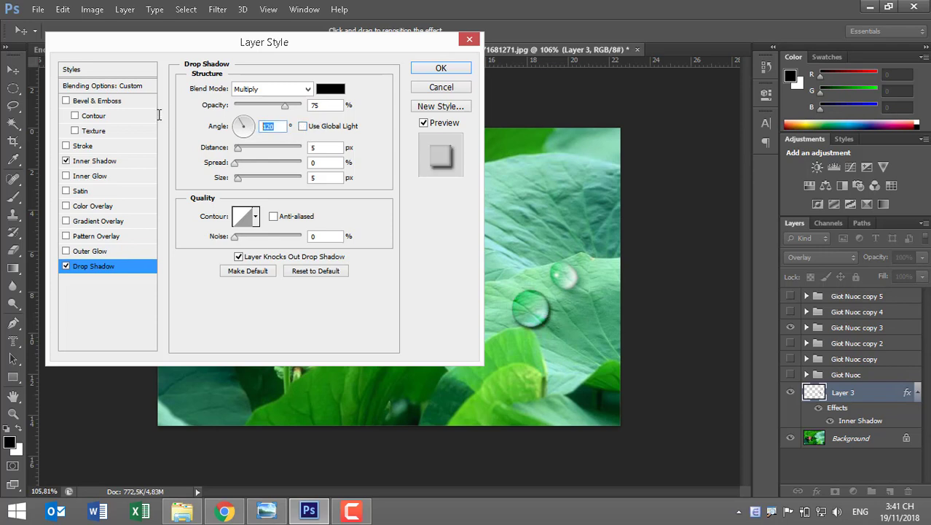
{"action": "type", "text": "12"}
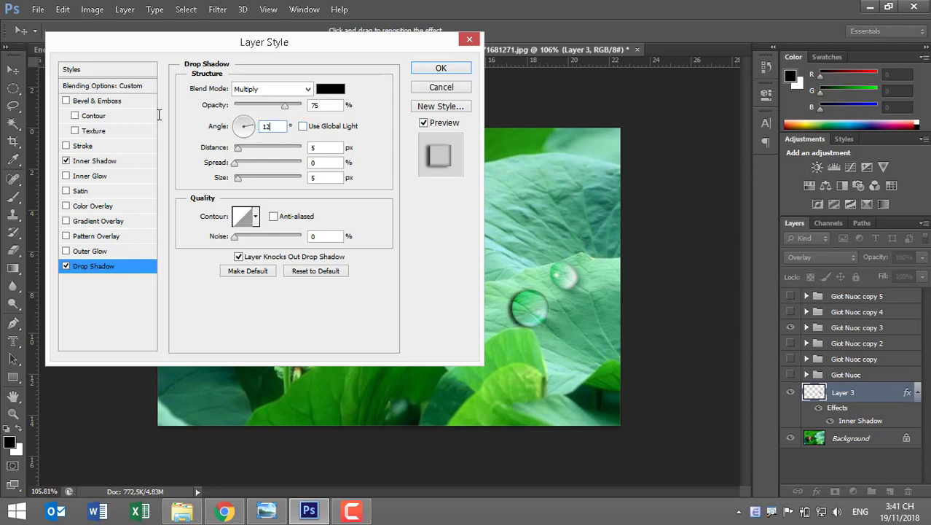
{"action": "type", "text": "8"}
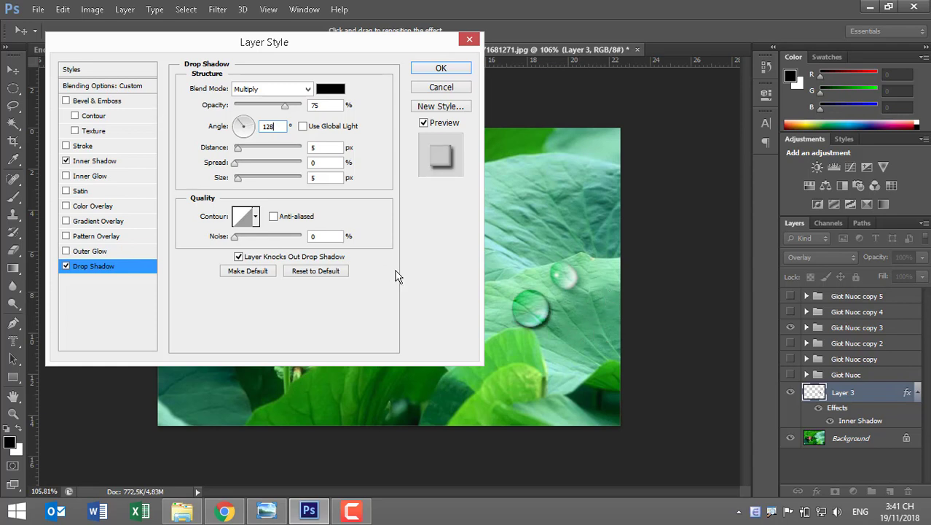
{"action": "left_click", "coordinate": [289, 91]}
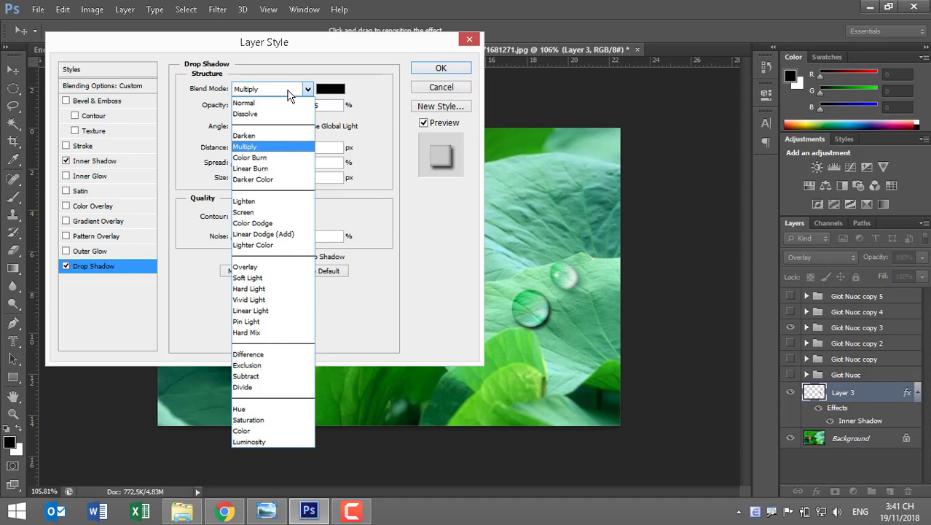
{"action": "left_click", "coordinate": [266, 169]}
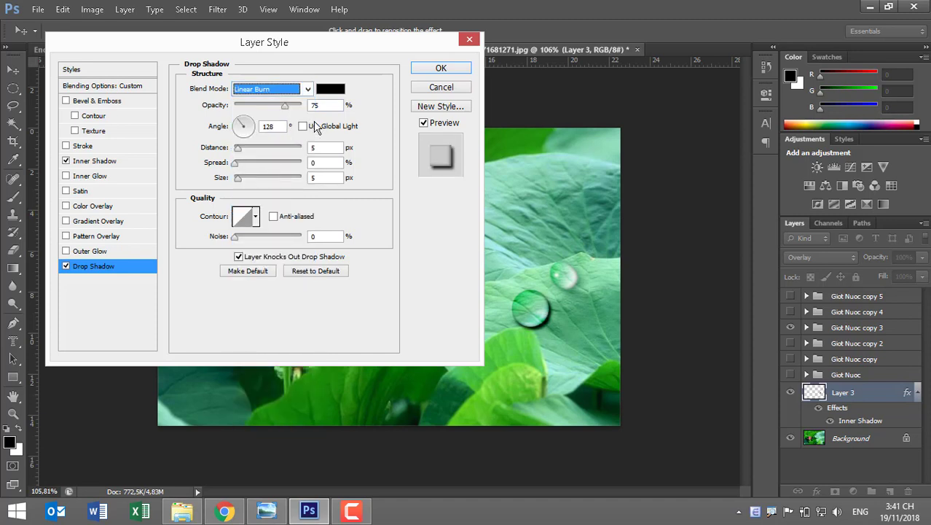
{"action": "key", "text": "Tab"}
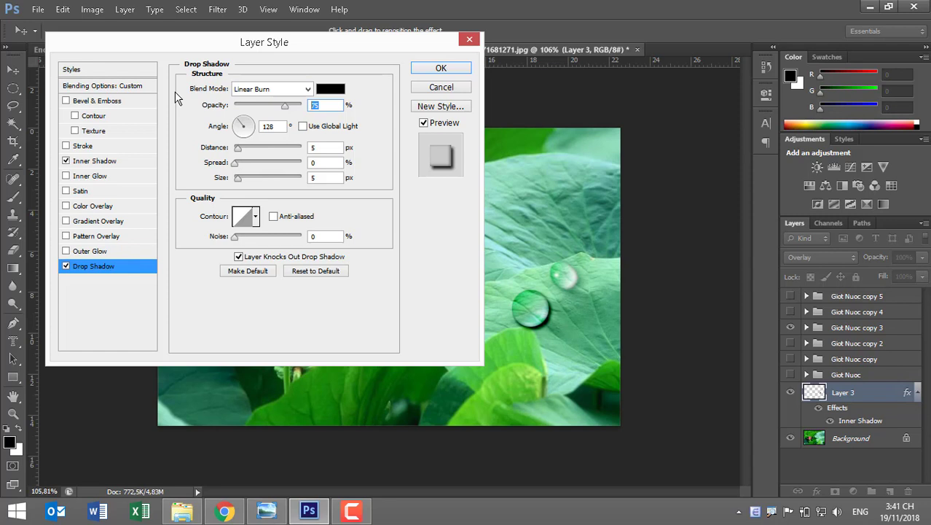
{"action": "type", "text": "30"}
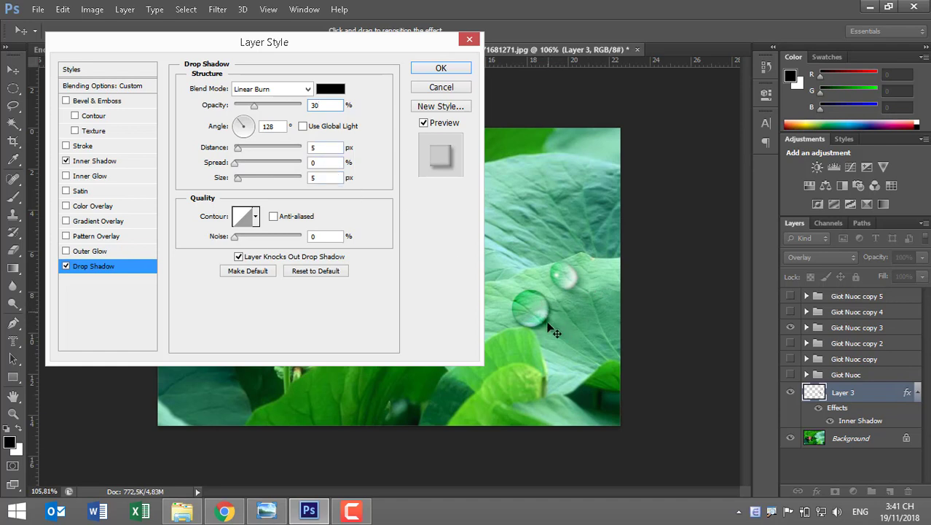
Step: Set the drop shadow distance to 6 px and size to 12 px, then apply it
{"action": "left_click", "coordinate": [239, 148]}
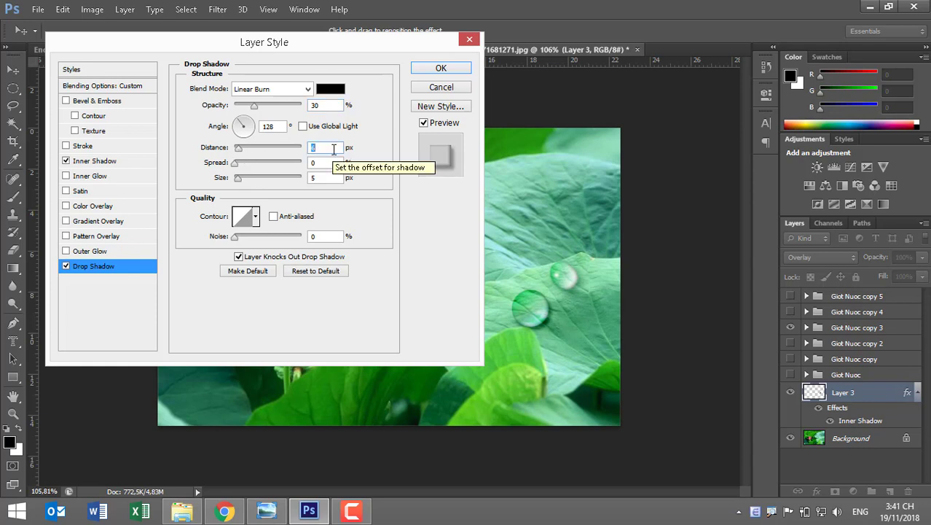
{"action": "type", "text": "6"}
{"action": "key", "text": "Tab"}
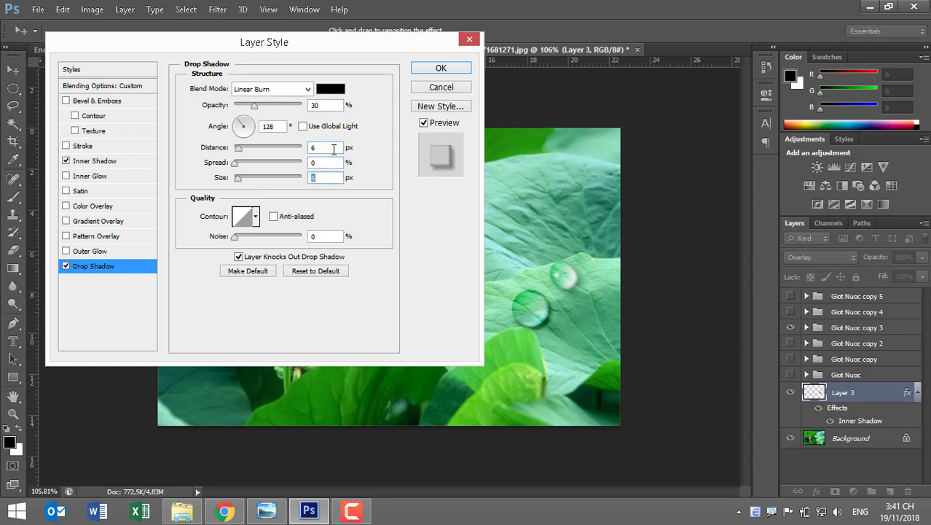
{"action": "type", "text": "1"}
{"action": "type", "text": "2"}
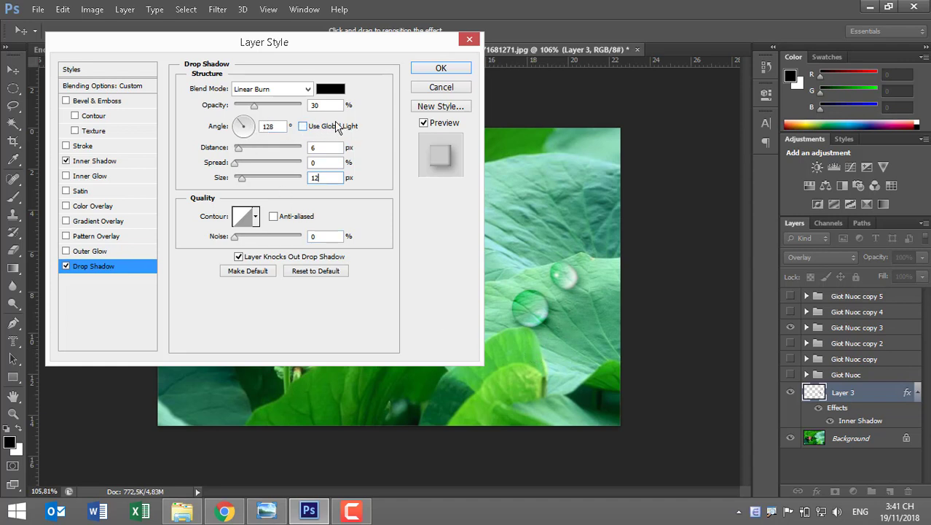
{"action": "left_click", "coordinate": [423, 68]}
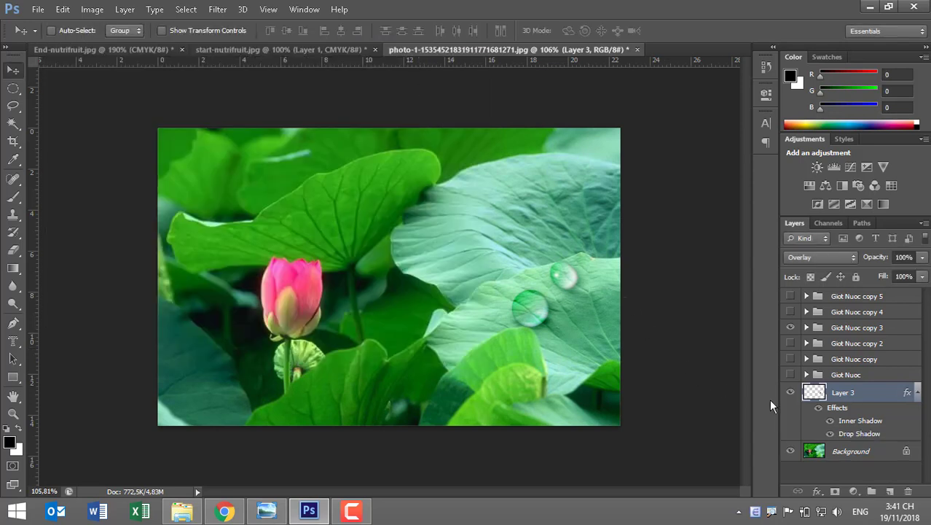
Step: Add empty Layer 4 above Layer 3 and set up a white brush at 0% hardness
{"action": "left_click", "coordinate": [917, 392]}
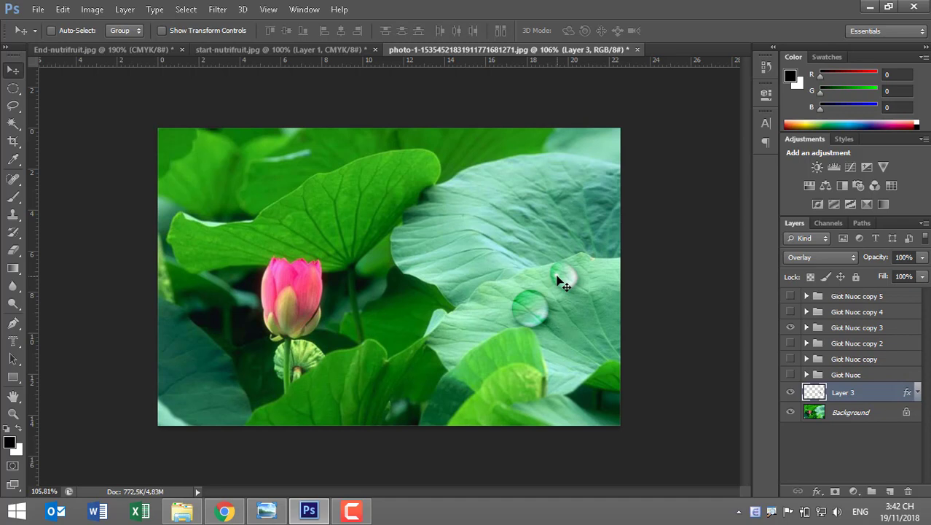
{"action": "left_click", "coordinate": [890, 491]}
{"action": "left_click", "coordinate": [21, 435]}
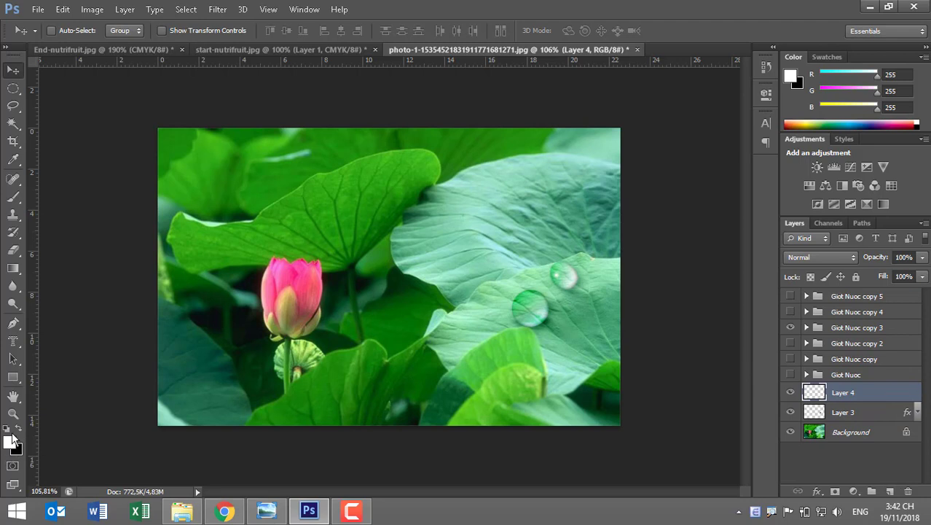
{"action": "left_click", "coordinate": [14, 197]}
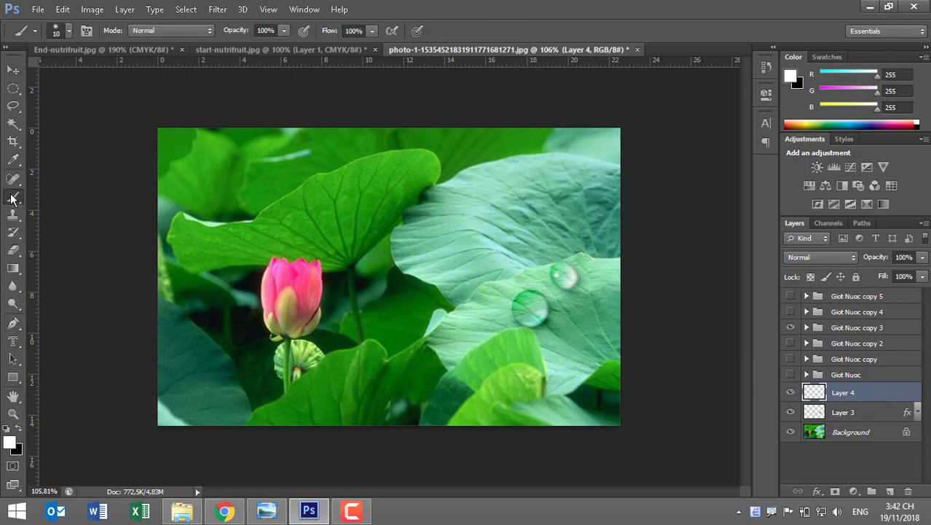
{"action": "left_click", "coordinate": [72, 31]}
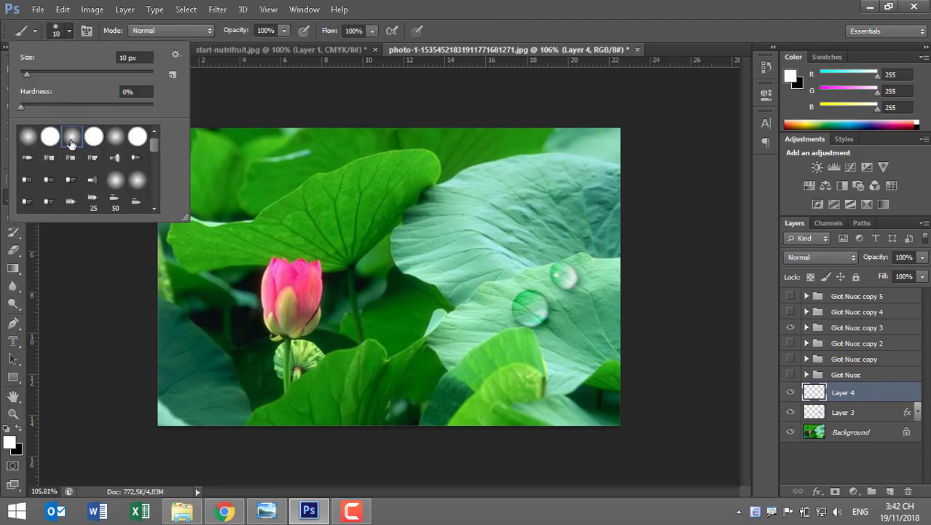
{"action": "left_click_drag", "start_coordinate": [20, 109], "coordinate": [9, 109]}
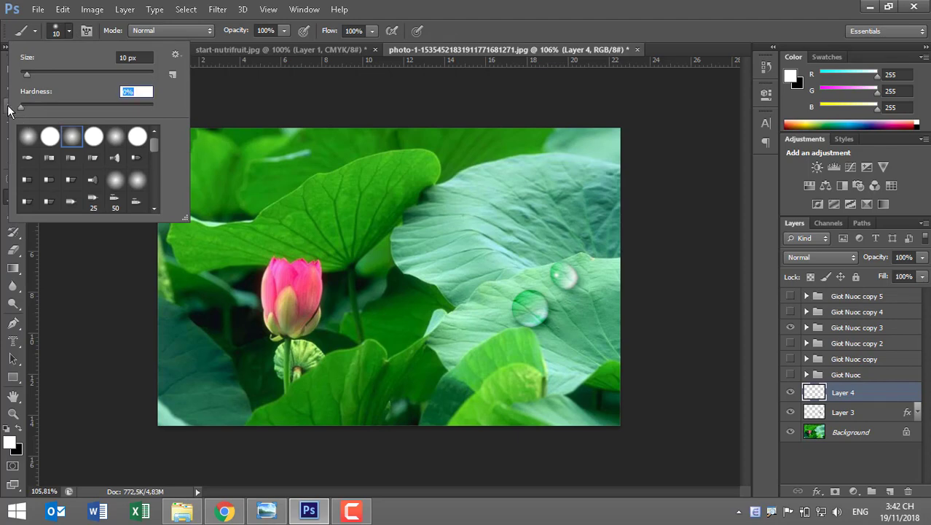
{"action": "key", "text": "Return"}
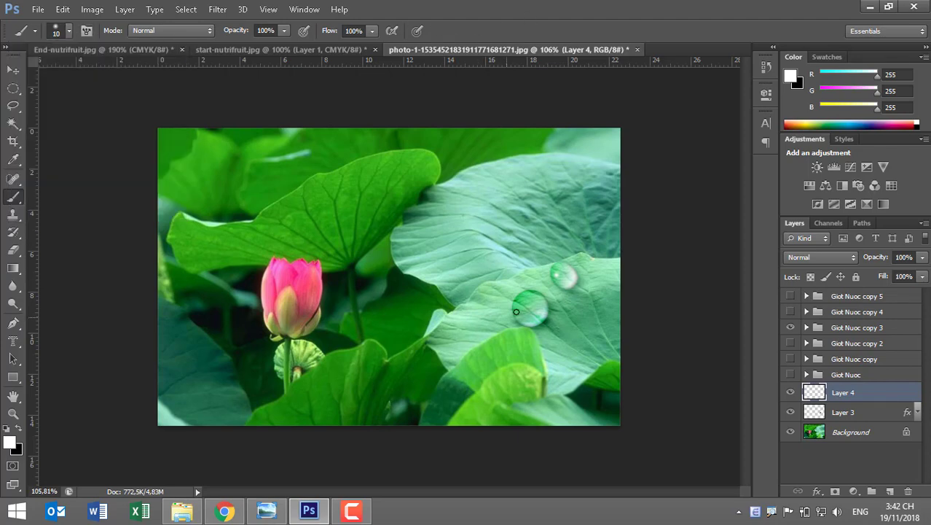
Step: Zoom in and paint a single white highlight dot on the lower droplet
{"action": "scroll", "coordinate": [522, 309], "scroll_direction": "up", "scroll_amount": 2}
{"action": "scroll", "coordinate": [525, 304], "scroll_direction": "up", "scroll_amount": 2}
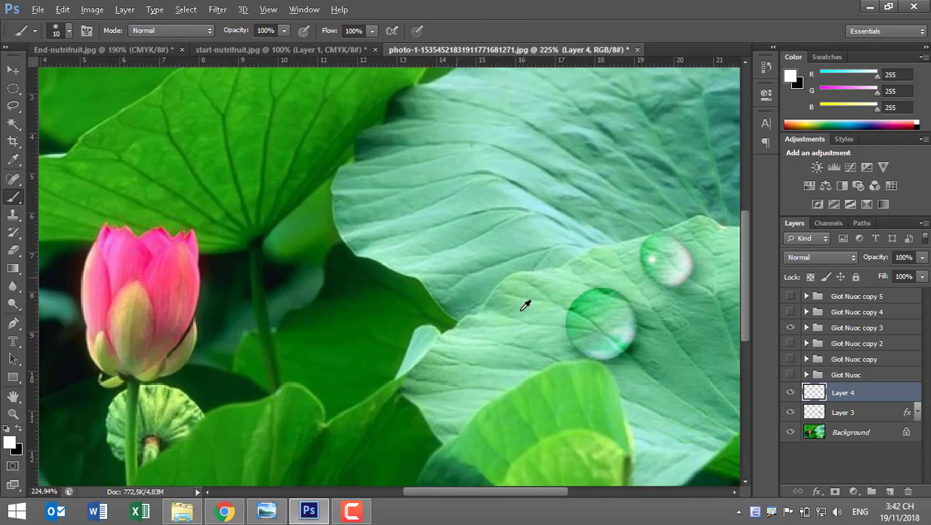
{"action": "scroll", "coordinate": [583, 306], "scroll_direction": "up", "scroll_amount": 2}
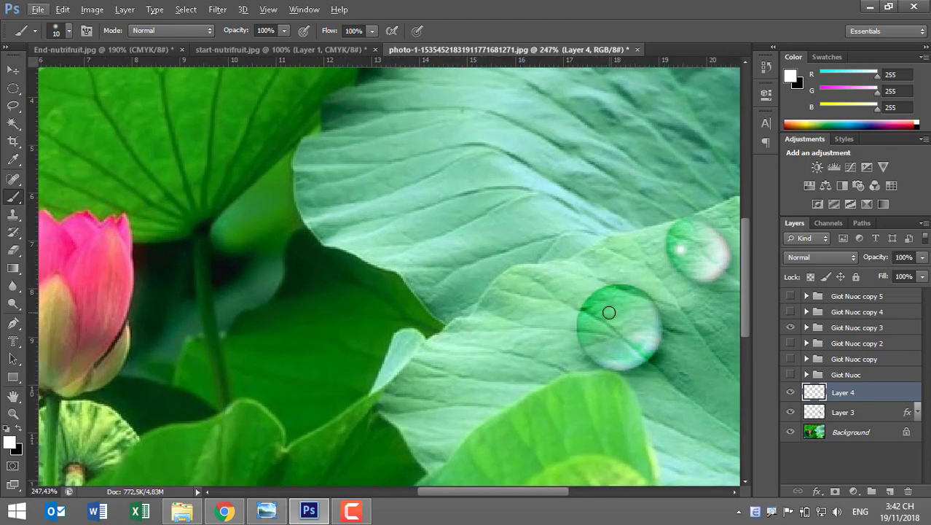
{"action": "left_click", "coordinate": [598, 315]}
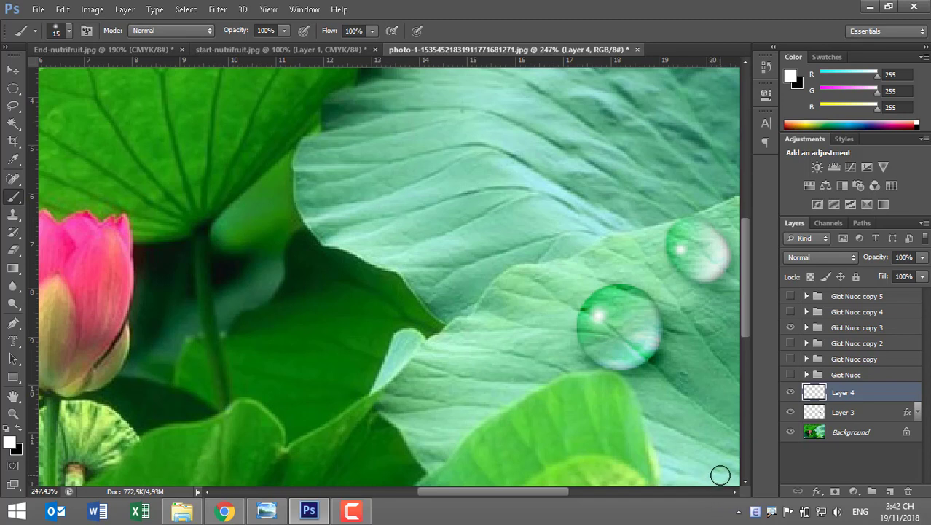
{"action": "scroll", "coordinate": [720, 476], "scroll_direction": "down", "scroll_amount": 5}
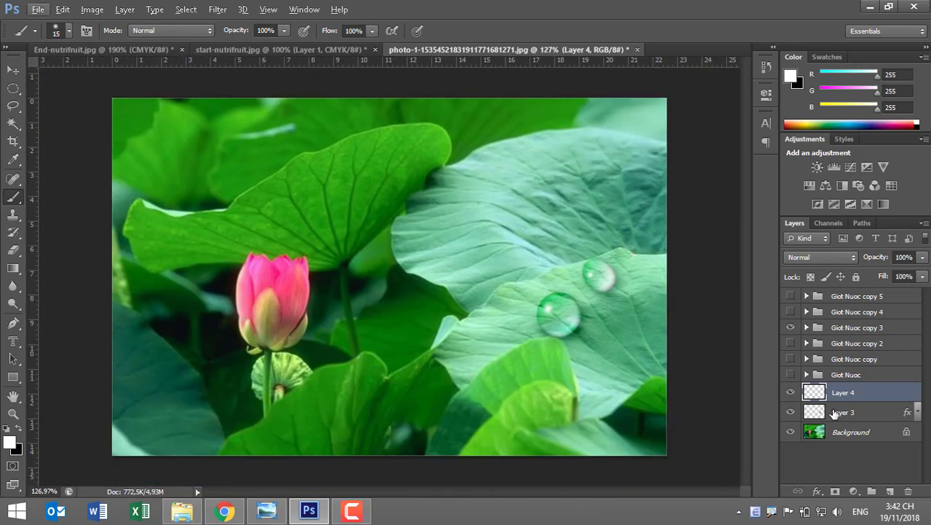
Step: Hide the Giot Nuoc copy 3 droplet group and select Layer 3 together with Layer 4
{"action": "left_click", "coordinate": [835, 412]}
{"action": "left_click", "coordinate": [844, 393]}
{"action": "left_click", "coordinate": [841, 413]}
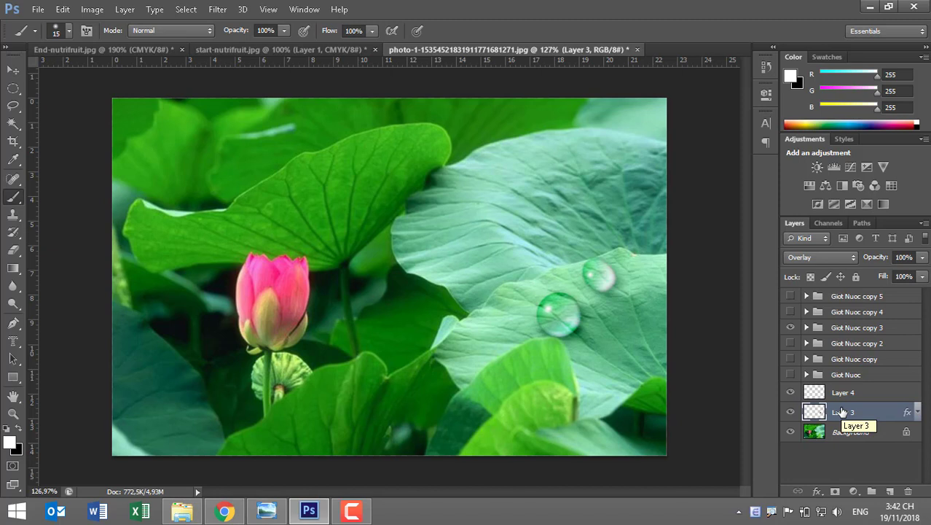
{"action": "left_click", "coordinate": [792, 328]}
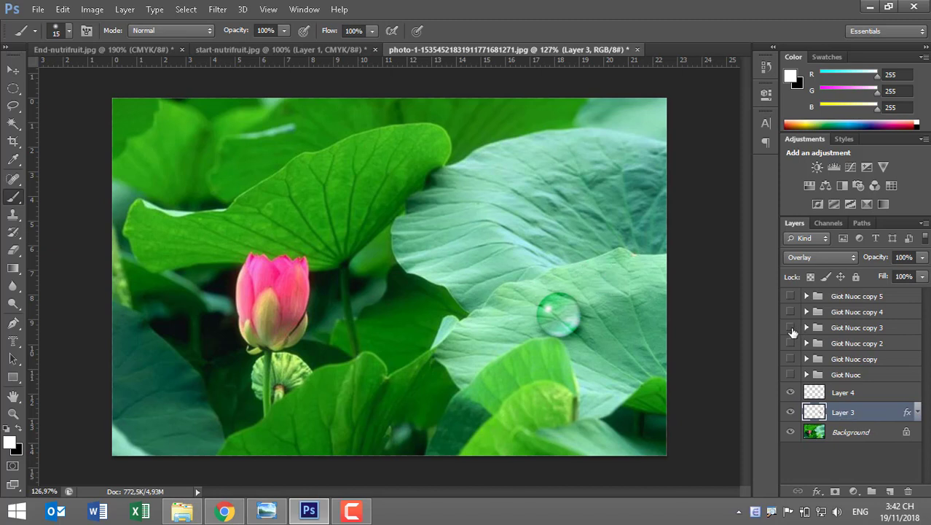
{"action": "left_click", "coordinate": [847, 393], "text": "shift"}
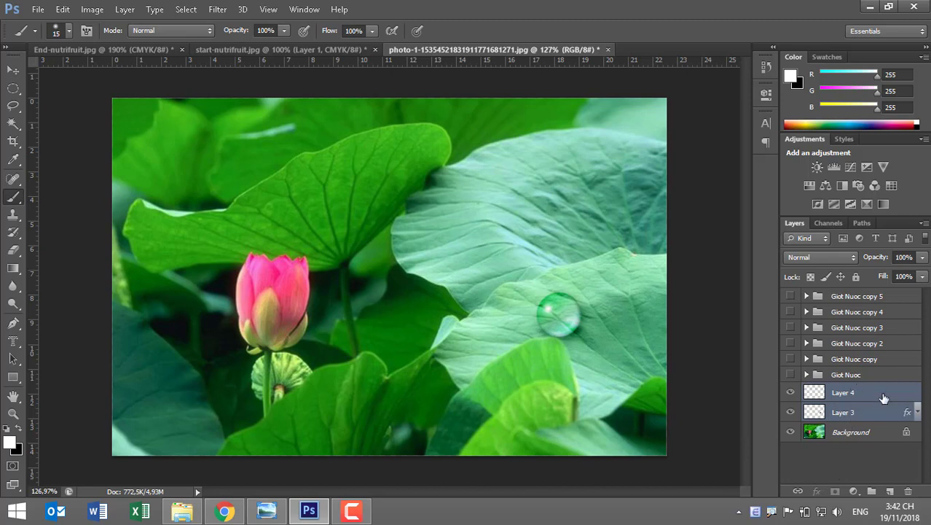
{"action": "right_click", "coordinate": [882, 398]}
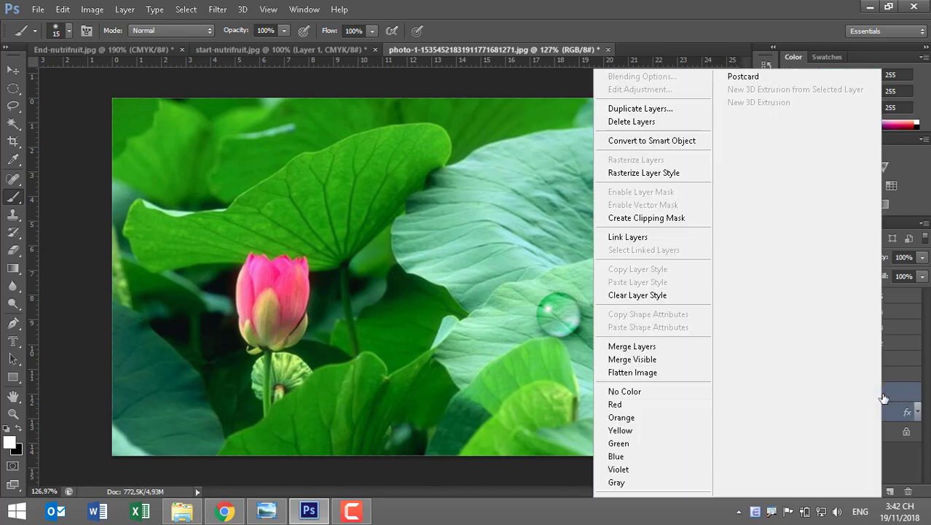
Step: Link Layer 3 and Layer 4 and drag the droplet onto the upper leaf
{"action": "left_click", "coordinate": [642, 238]}
{"action": "left_click", "coordinate": [843, 392]}
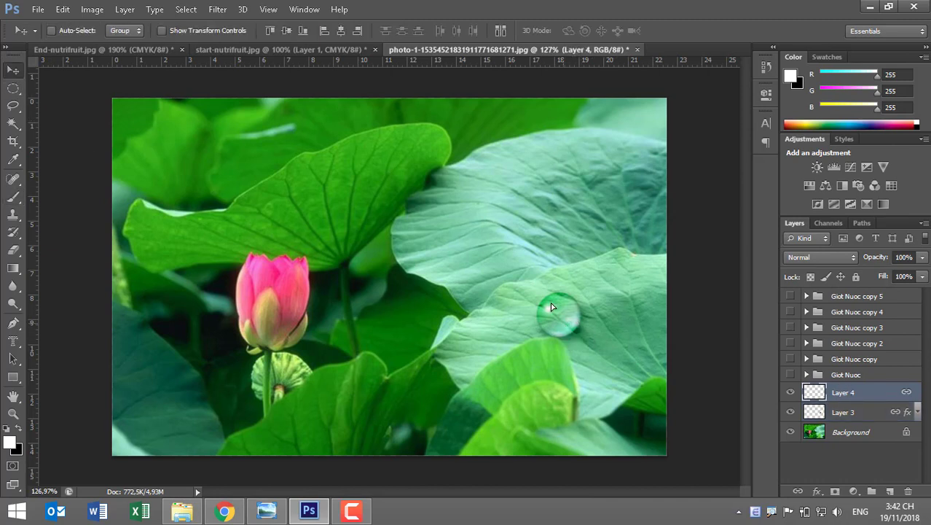
{"action": "mouse_move", "coordinate": [567, 329]}
{"action": "left_mouse_down"}
{"action": "mouse_move", "coordinate": [510, 251]}
{"action": "mouse_move", "coordinate": [489, 252]}
{"action": "left_mouse_up"}
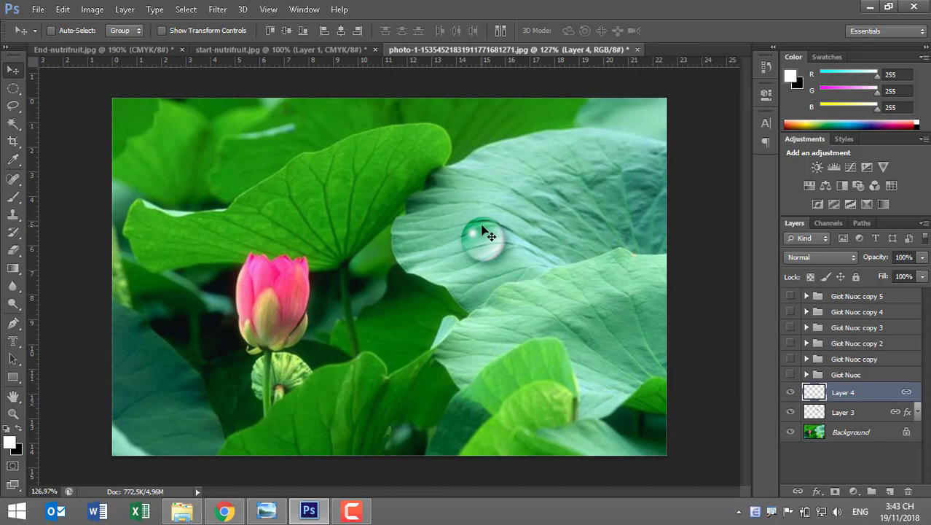
Step: Unlink the highlight, nudge it on the droplet, then relink Layer 3 and Layer 4
{"action": "right_click", "coordinate": [906, 394]}
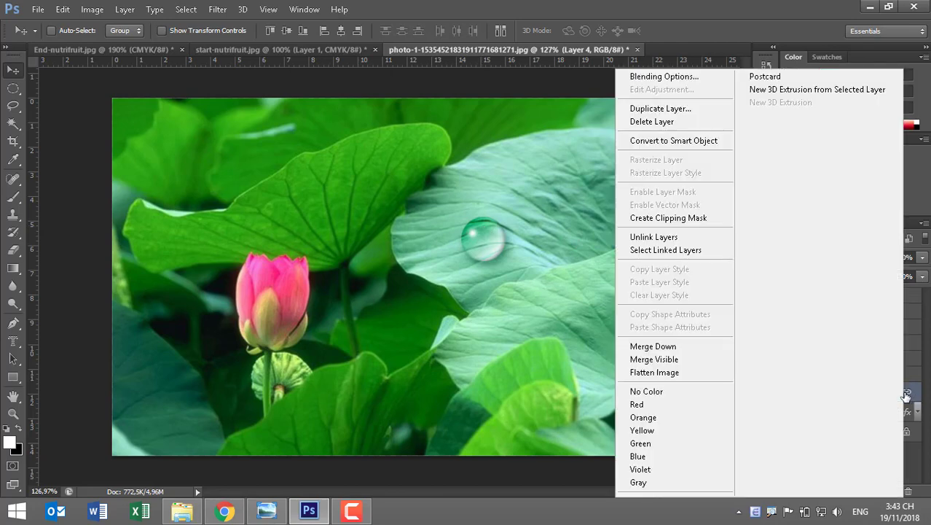
{"action": "left_click", "coordinate": [689, 237]}
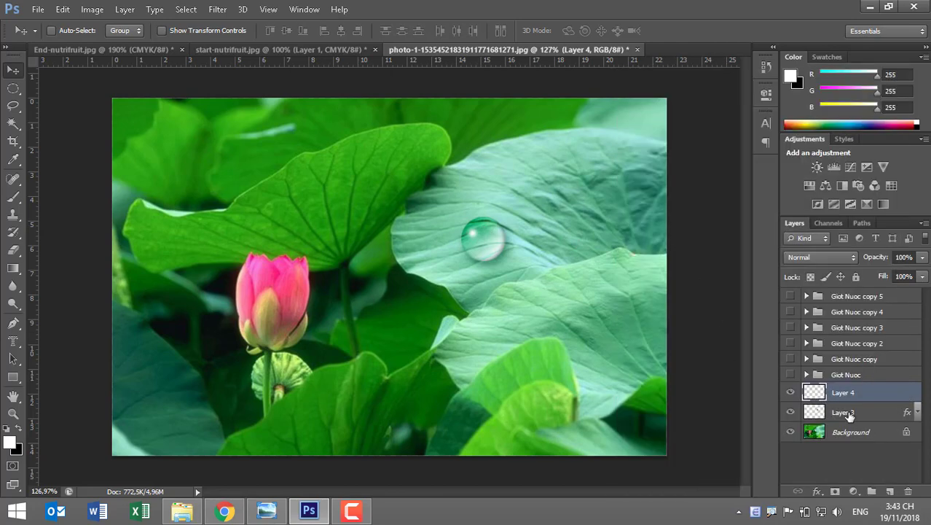
{"action": "left_click_drag", "start_coordinate": [474, 234], "coordinate": [477, 232]}
{"action": "left_click", "coordinate": [887, 413], "text": "shift"}
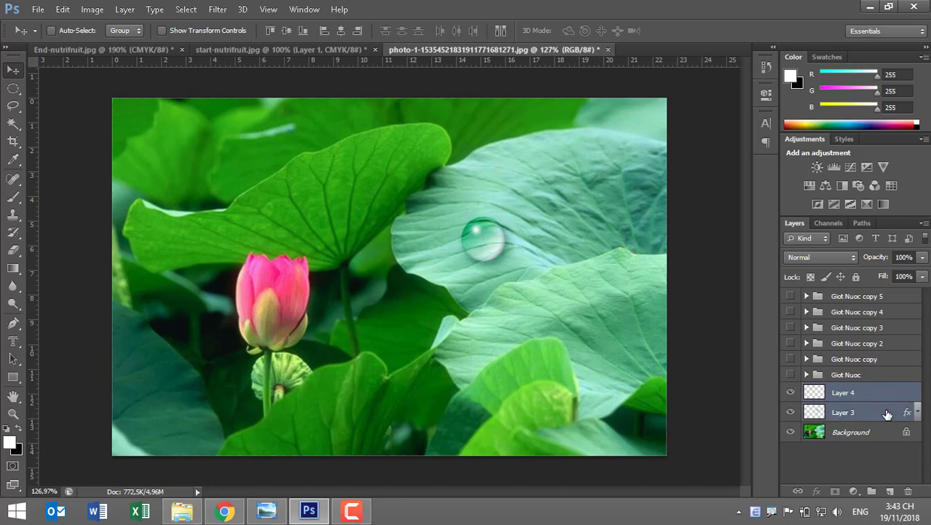
{"action": "right_click", "coordinate": [887, 413]}
{"action": "left_click", "coordinate": [651, 239]}
Step: Duplicate the linked droplet, move the copy onto the lower leaf, and scale it to about 90%
{"action": "key", "text": "ctrl+j"}
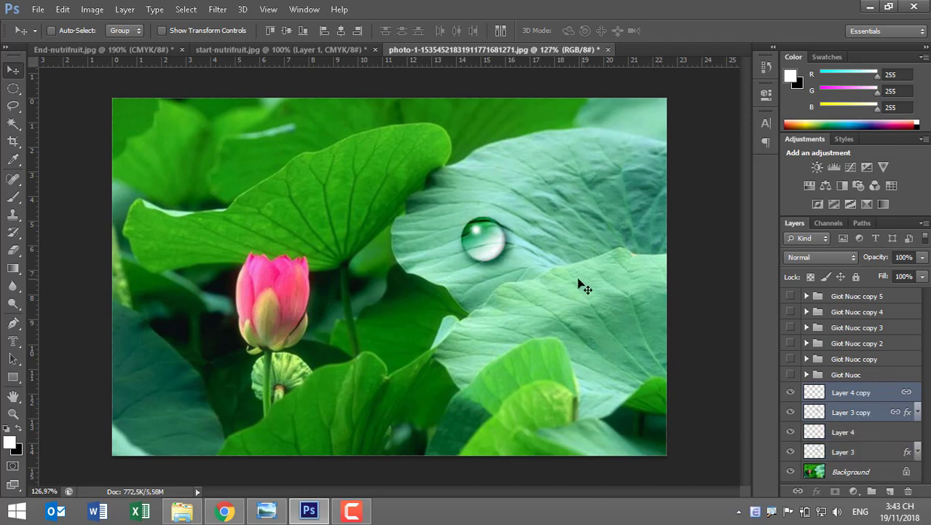
{"action": "left_click_drag", "start_coordinate": [515, 276], "coordinate": [592, 350]}
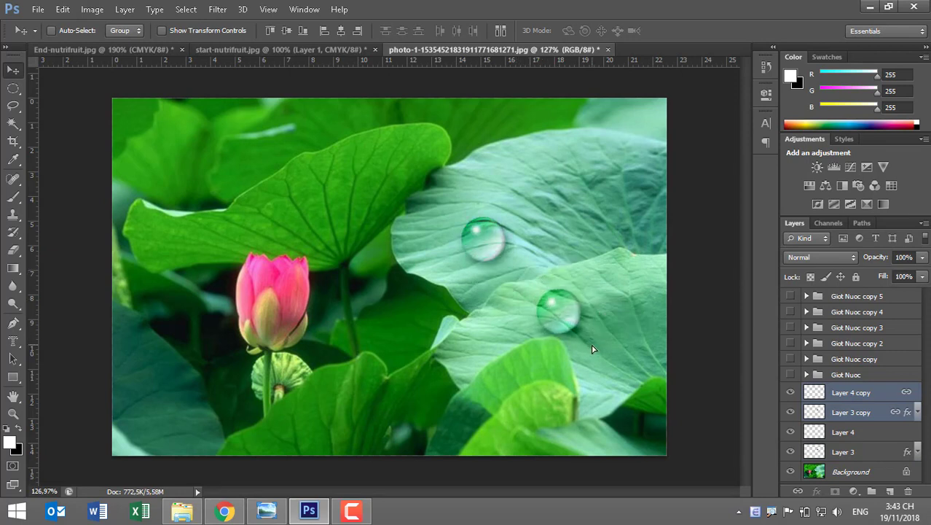
{"action": "key", "text": "ctrl+t"}
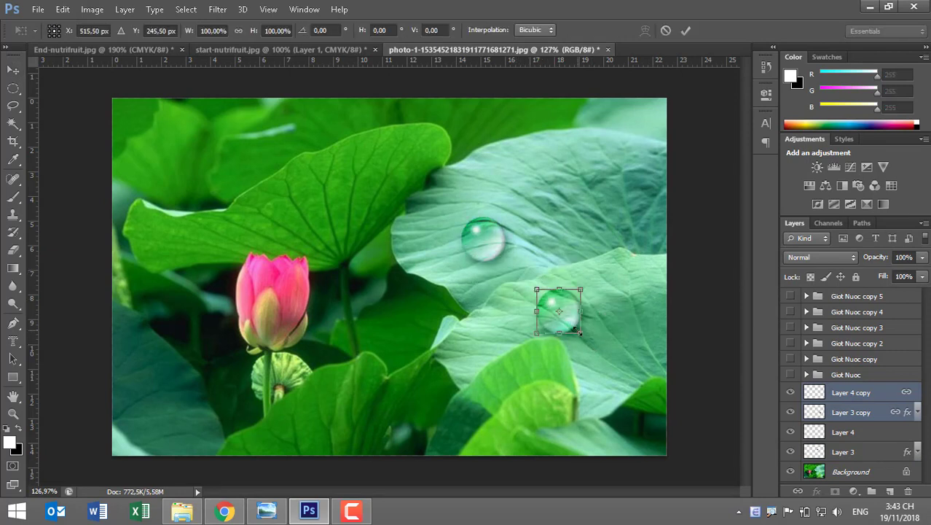
{"action": "left_click_drag", "start_coordinate": [578, 330], "coordinate": [575, 326]}
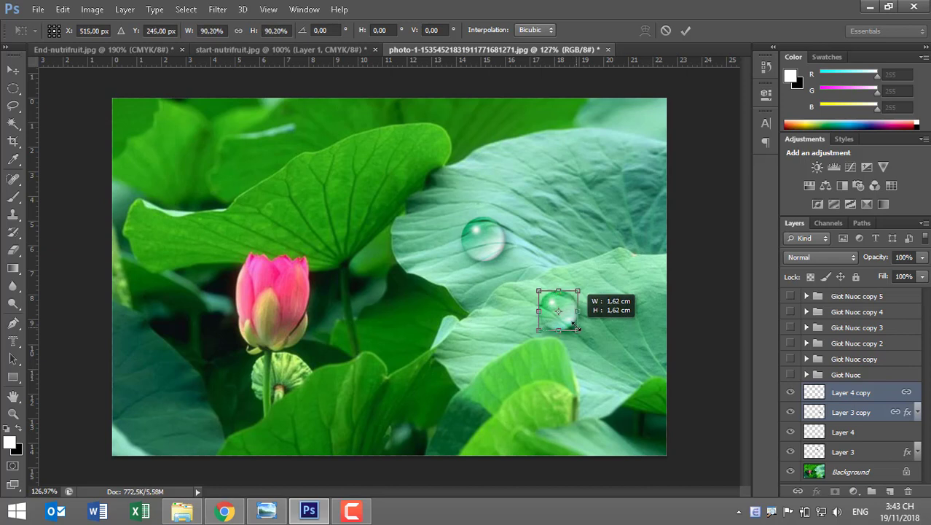
{"action": "key", "text": "Return"}
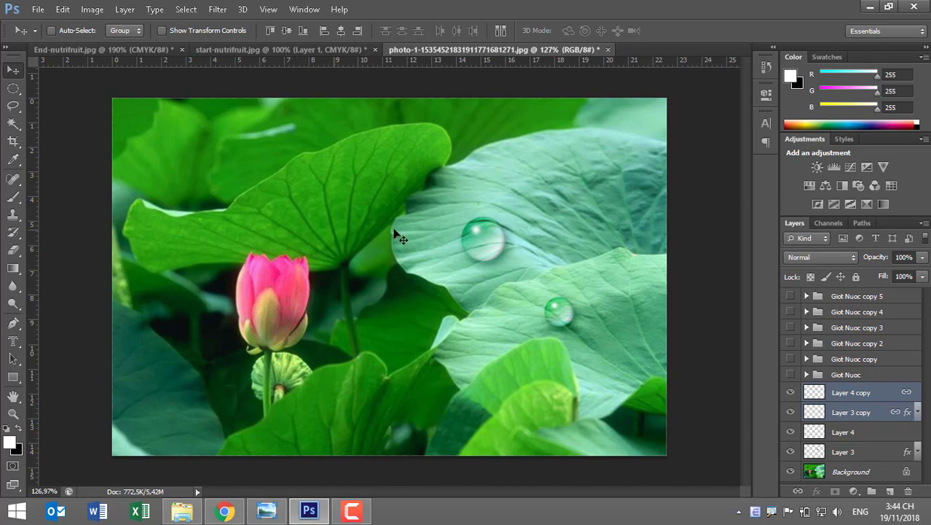
Step: Duplicate the droplet onto the pink bud, undo it, and nudge the original droplet slightly left
{"action": "left_click", "coordinate": [469, 245], "text": "ctrl"}
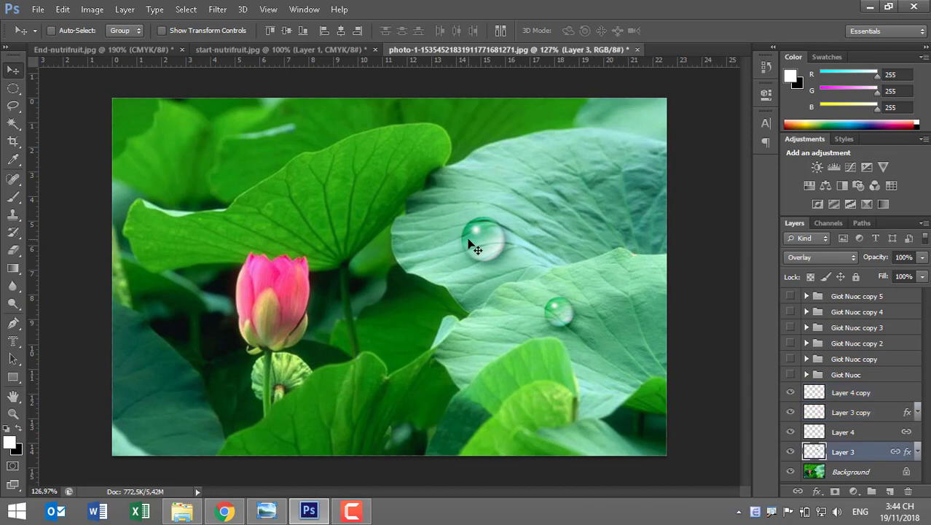
{"action": "key", "text": "ctrl+j"}
{"action": "left_click_drag", "start_coordinate": [461, 270], "coordinate": [286, 306]}
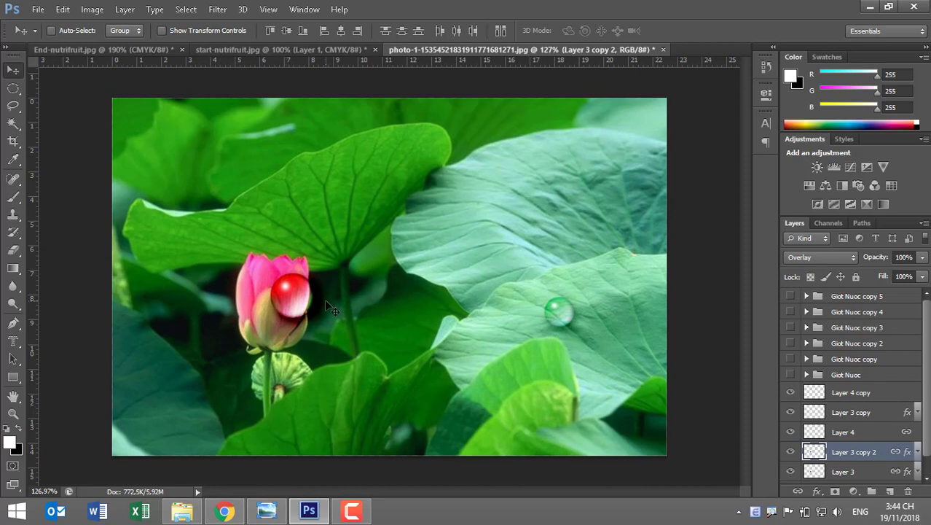
{"action": "key", "text": "ctrl+z"}
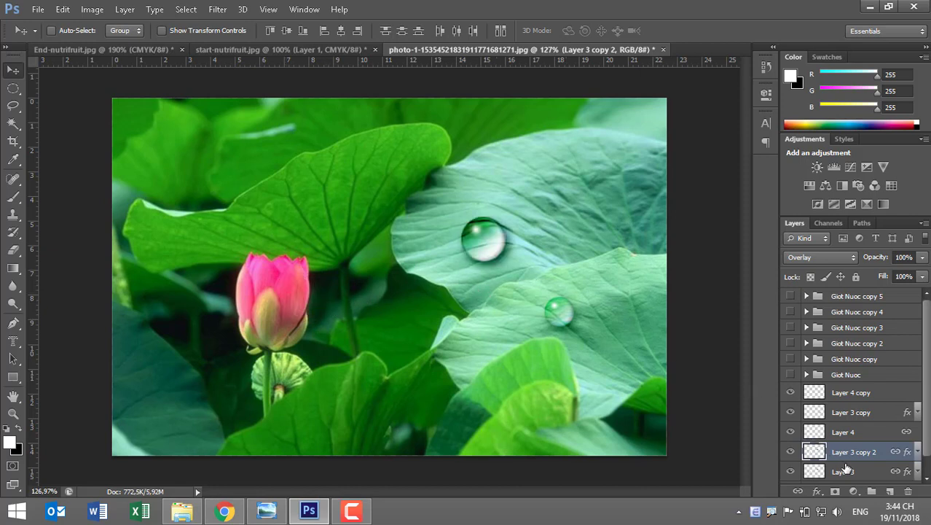
{"action": "left_click", "coordinate": [846, 470]}
{"action": "scroll", "coordinate": [850, 465], "scroll_direction": "down", "scroll_amount": 1}
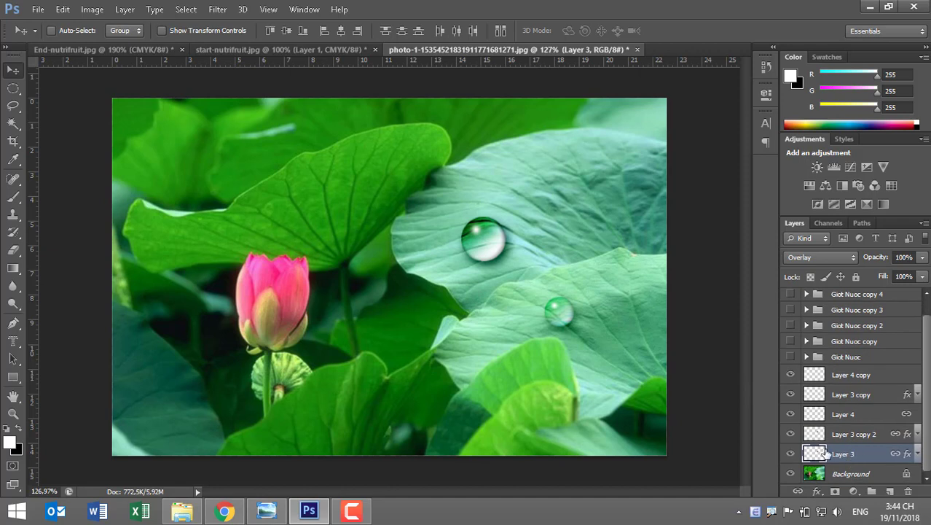
{"action": "left_click", "coordinate": [790, 454]}
{"action": "mouse_move", "coordinate": [505, 275]}
{"action": "left_mouse_down"}
{"action": "mouse_move", "coordinate": [447, 291]}
{"action": "mouse_move", "coordinate": [490, 267]}
{"action": "left_mouse_up"}
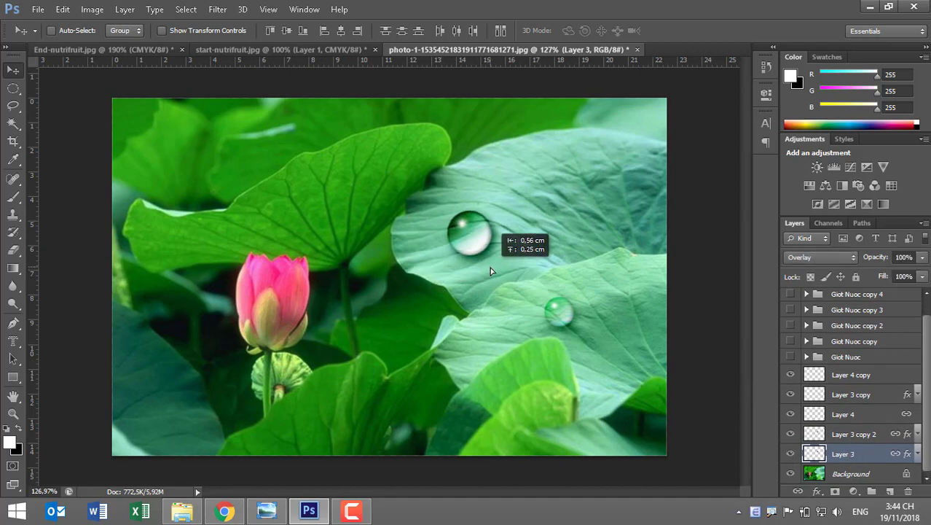
{"action": "left_click", "coordinate": [916, 435]}
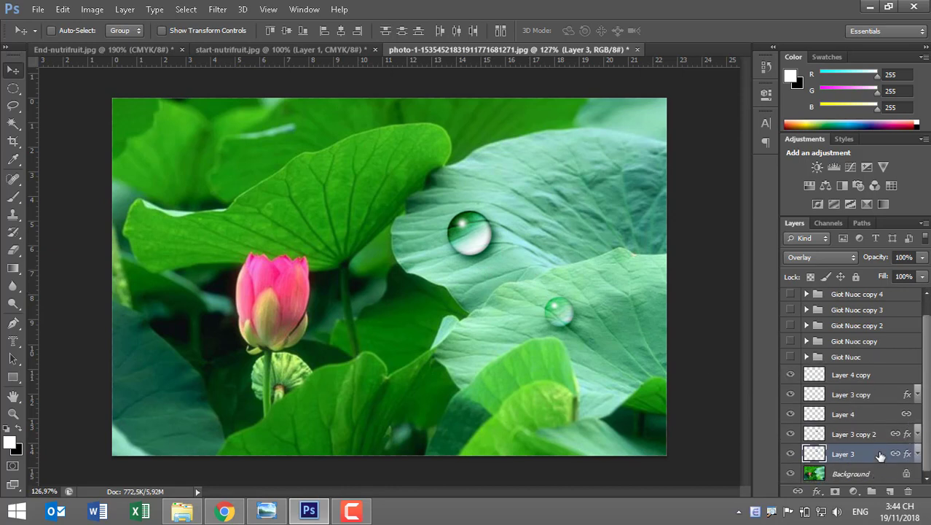
Step: Unlink the three droplet layers, try moving a copy, then step back through history to discard it
{"action": "left_click", "coordinate": [885, 414], "text": "shift"}
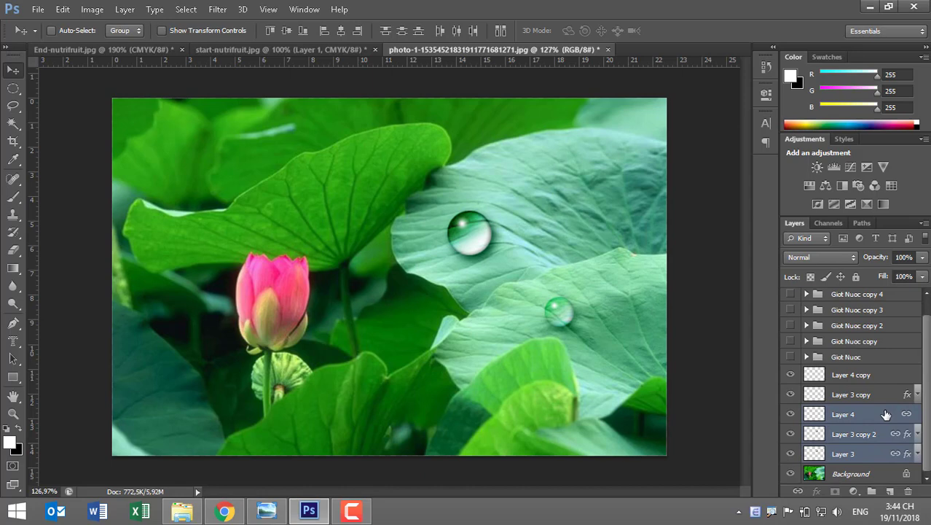
{"action": "right_click", "coordinate": [886, 414]}
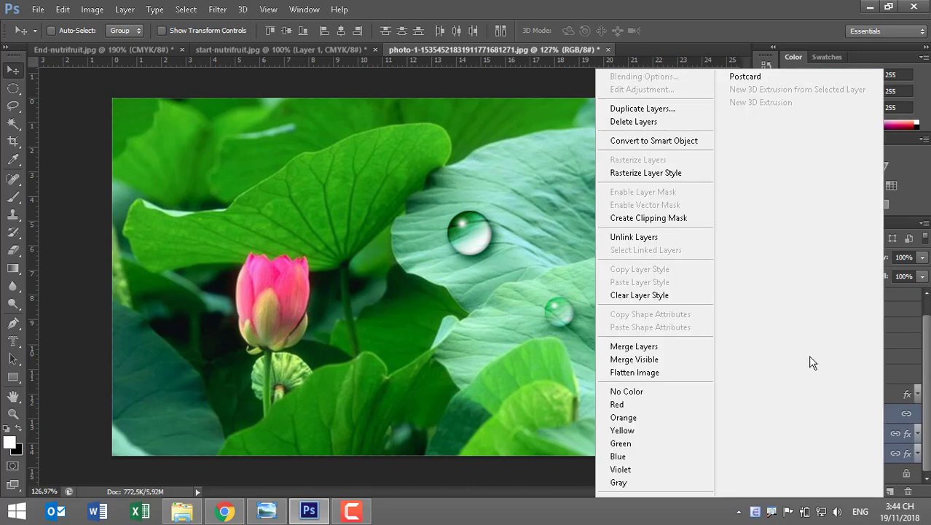
{"action": "left_click", "coordinate": [656, 238]}
{"action": "left_click", "coordinate": [830, 440]}
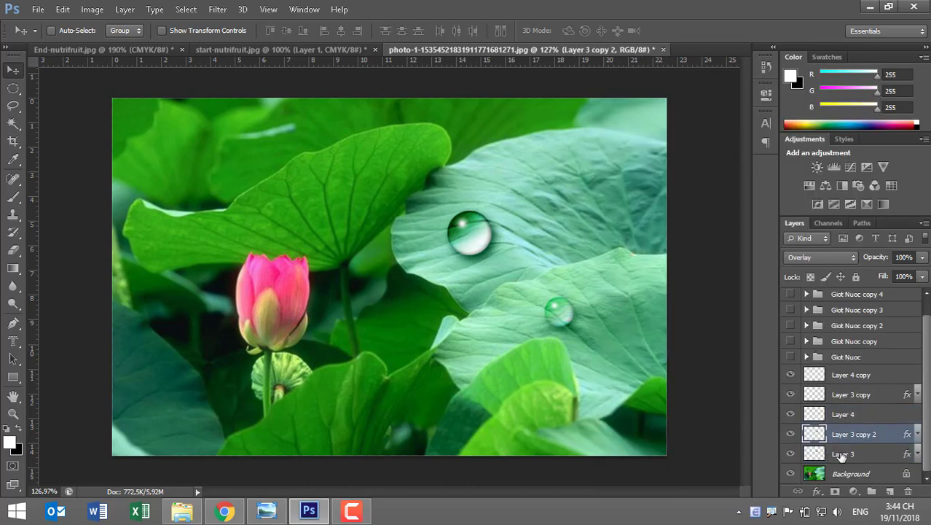
{"action": "left_click", "coordinate": [835, 417], "text": "shift"}
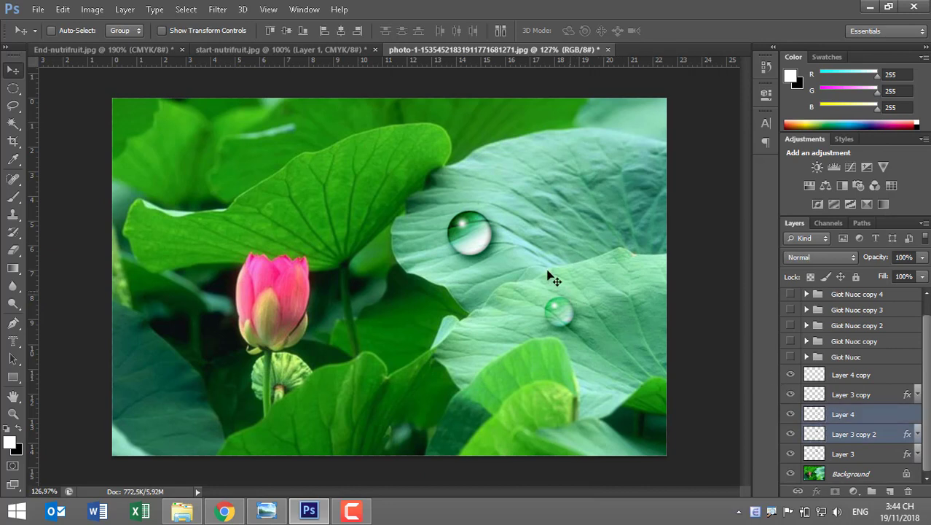
{"action": "left_click_drag", "start_coordinate": [548, 275], "coordinate": [432, 290]}
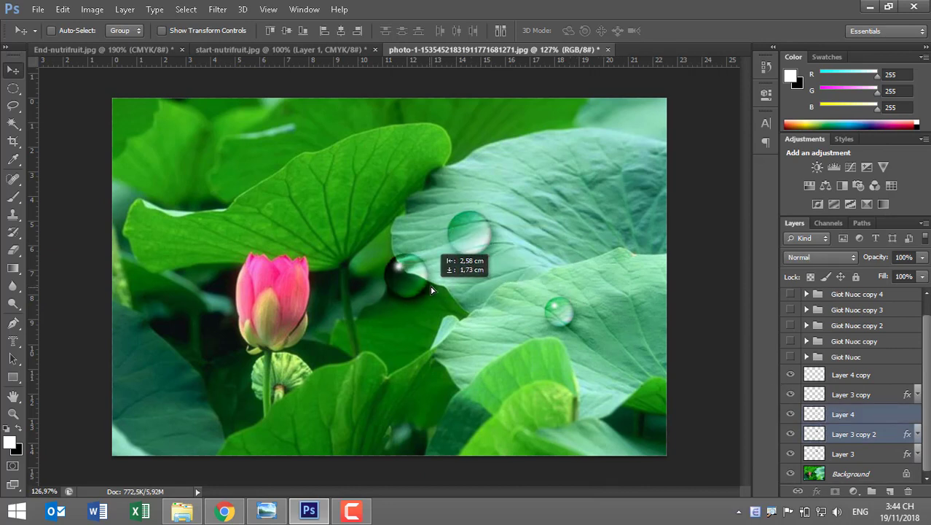
{"action": "left_click_drag", "start_coordinate": [431, 290], "coordinate": [496, 273]}
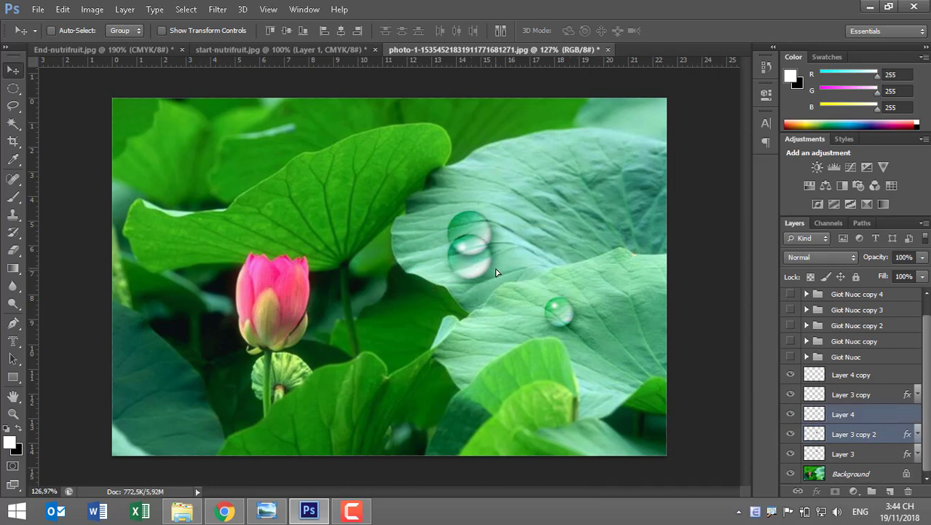
{"action": "key", "text": "ctrl+z"}
{"action": "key", "text": "ctrl+z"}
{"action": "key", "text": "ctrl+z"}
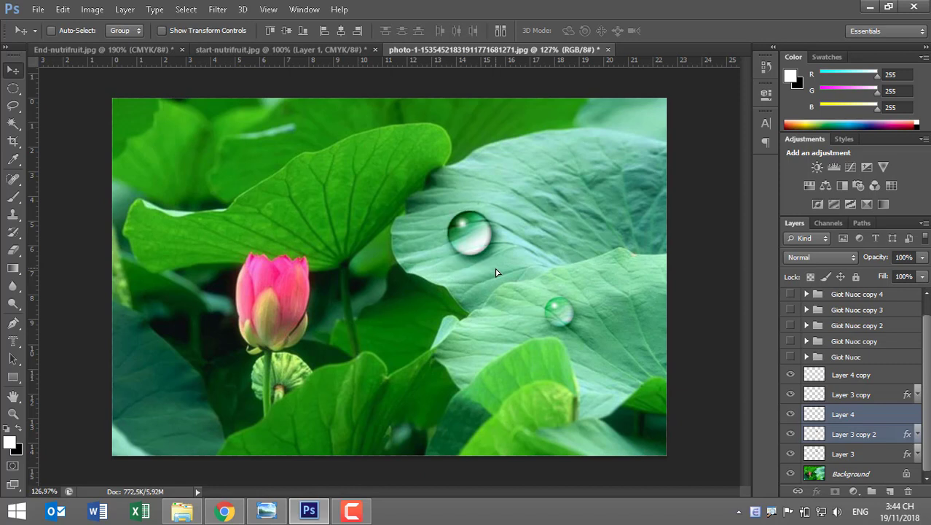
{"action": "key", "text": "ctrl+alt+z"}
{"action": "key", "text": "ctrl+alt+z"}
{"action": "key", "text": "ctrl+alt+z"}
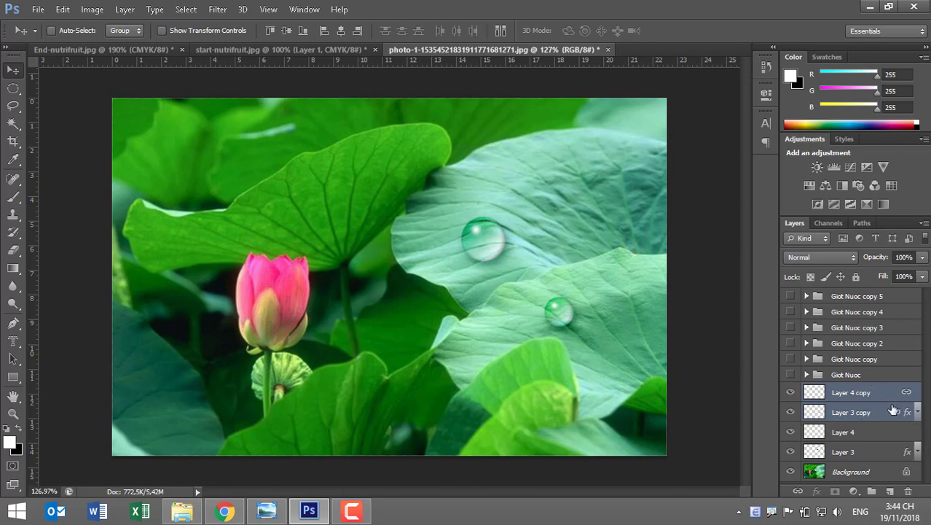
Step: Duplicate the droplet layers, move the copy onto the pink bud, and shrink it to about 62%
{"action": "key", "text": "ctrl+j"}
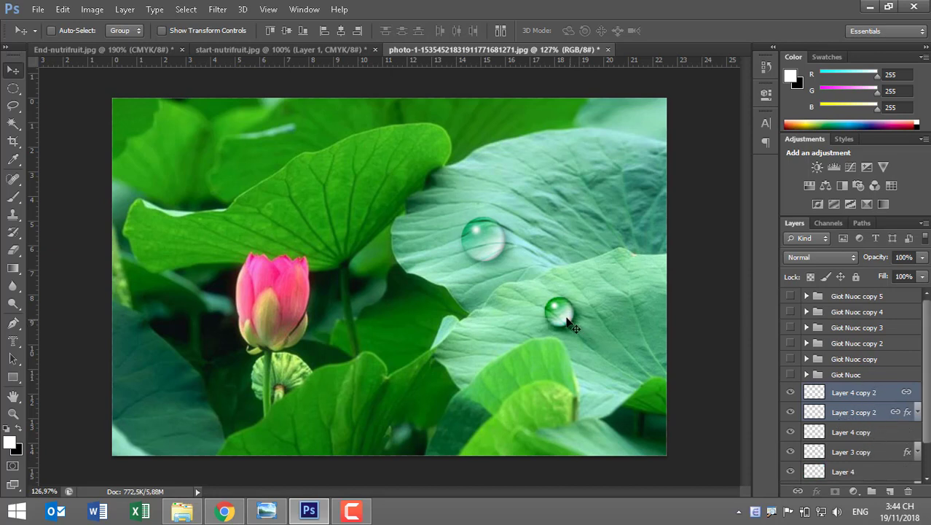
{"action": "left_click_drag", "start_coordinate": [561, 312], "coordinate": [299, 304]}
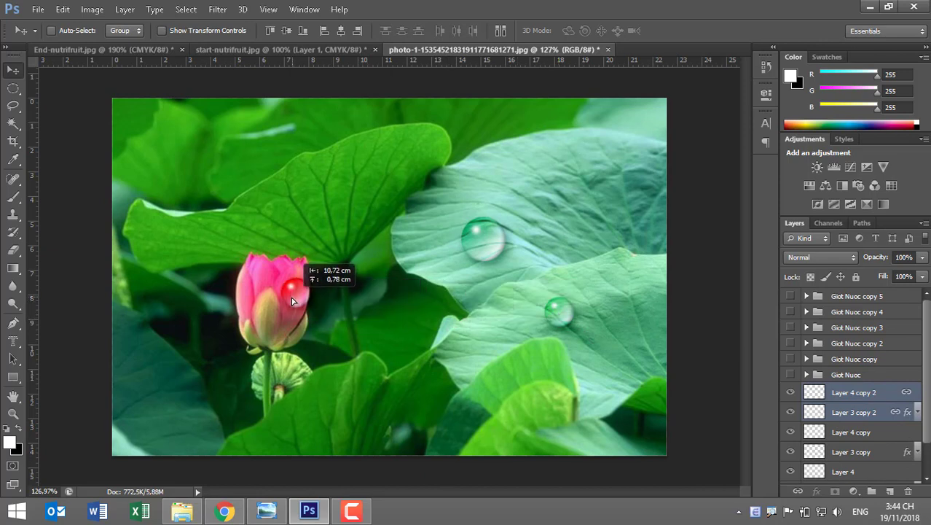
{"action": "left_click_drag", "start_coordinate": [299, 303], "coordinate": [291, 303]}
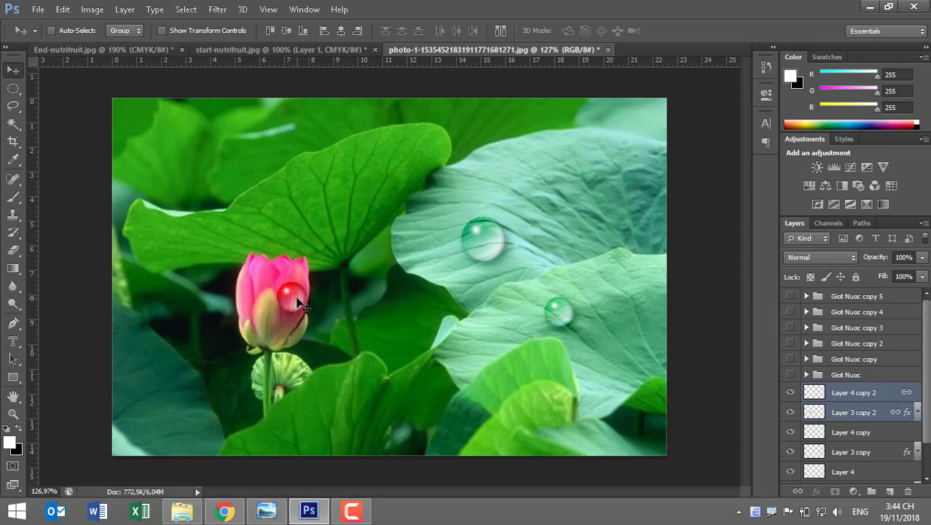
{"action": "scroll", "coordinate": [299, 306], "scroll_direction": "up", "scroll_amount": 5}
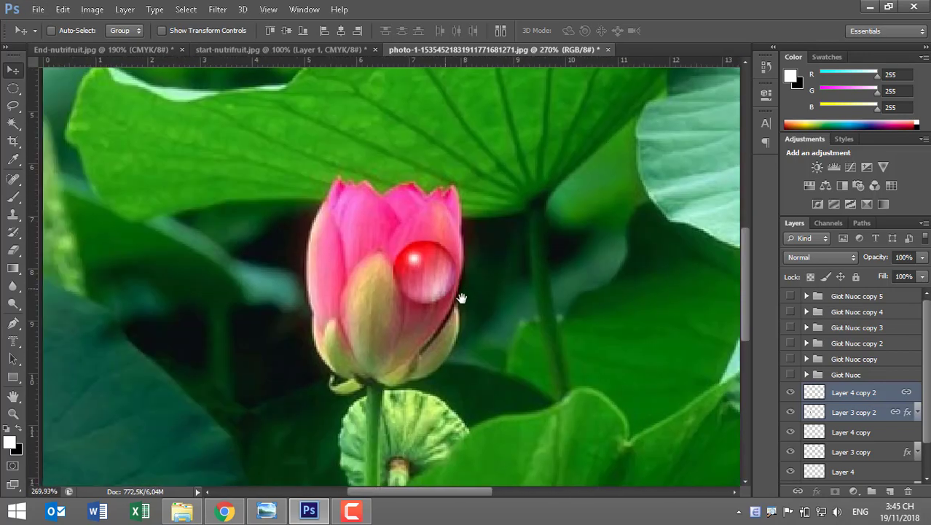
{"action": "left_click_drag", "start_coordinate": [277, 288], "coordinate": [452, 270]}
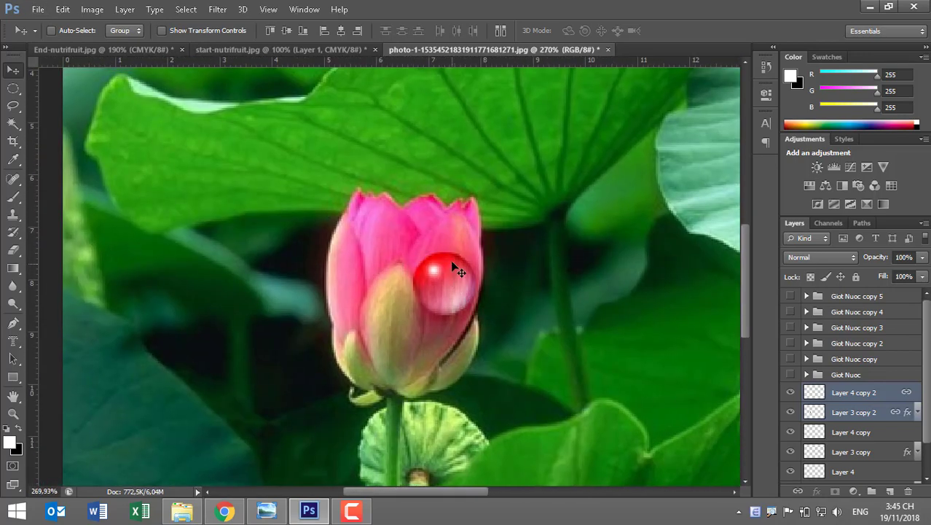
{"action": "key", "text": "ctrl+t"}
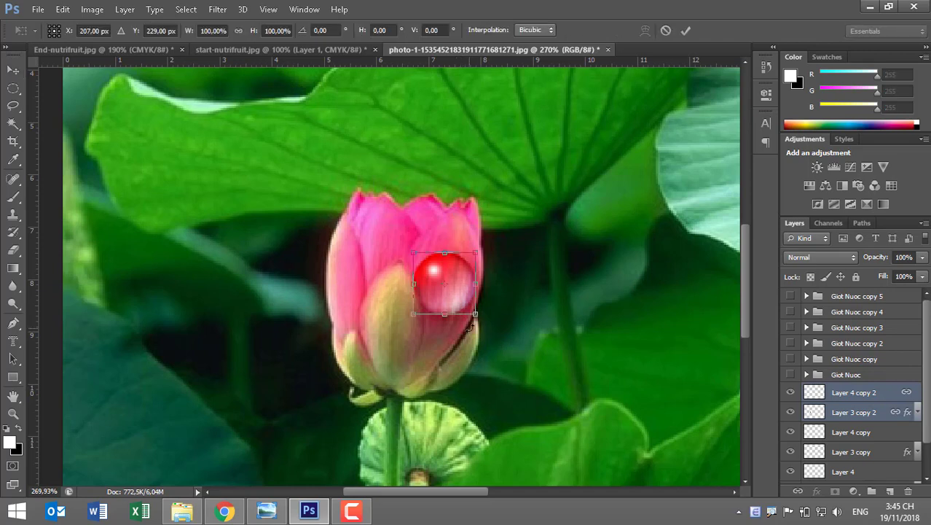
{"action": "left_click_drag", "start_coordinate": [470, 325], "coordinate": [457, 297]}
{"action": "key", "text": "Return"}
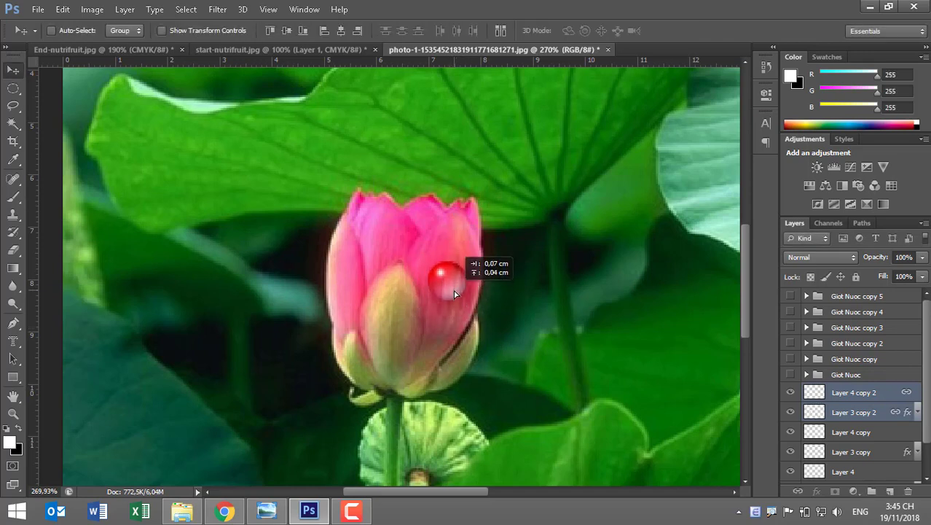
Step: Toggle Layer 3 copy 2 to compare the red droplet, then unlink it from its partner layer
{"action": "left_click", "coordinate": [880, 410]}
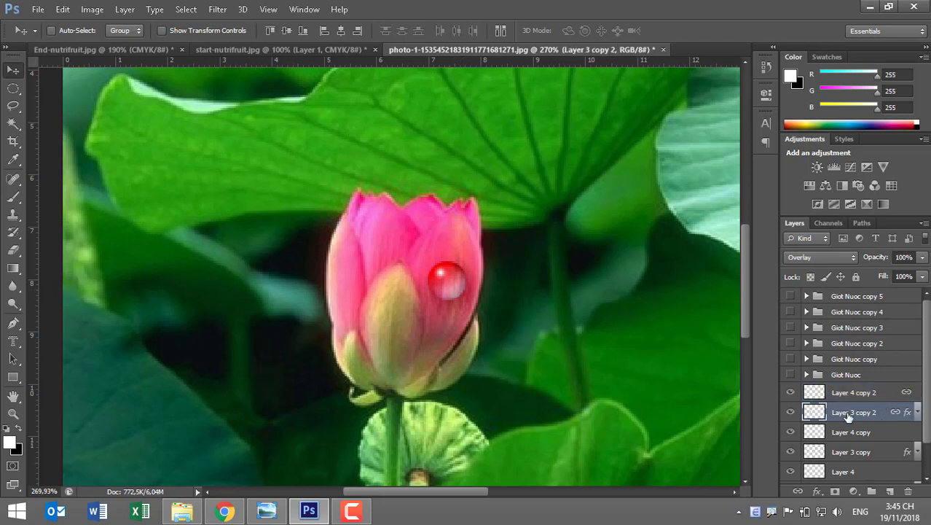
{"action": "left_click", "coordinate": [790, 413]}
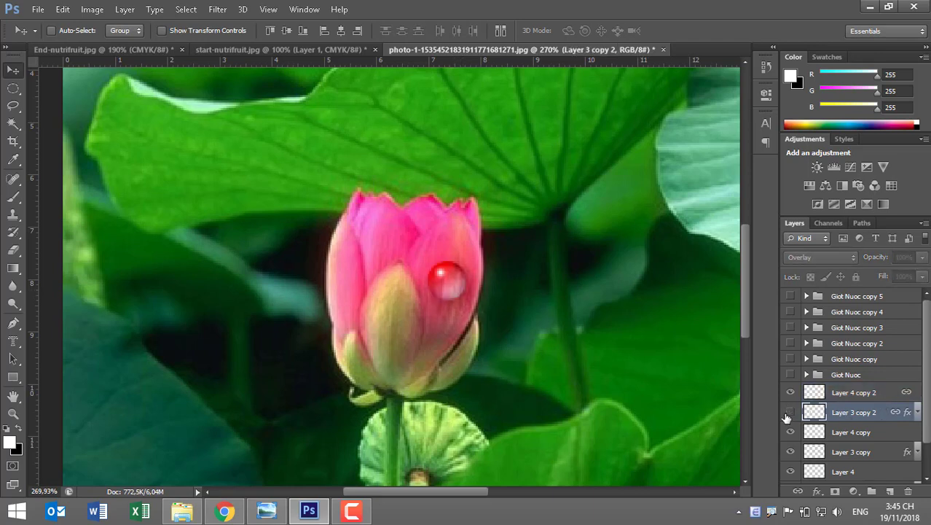
{"action": "left_click", "coordinate": [791, 412]}
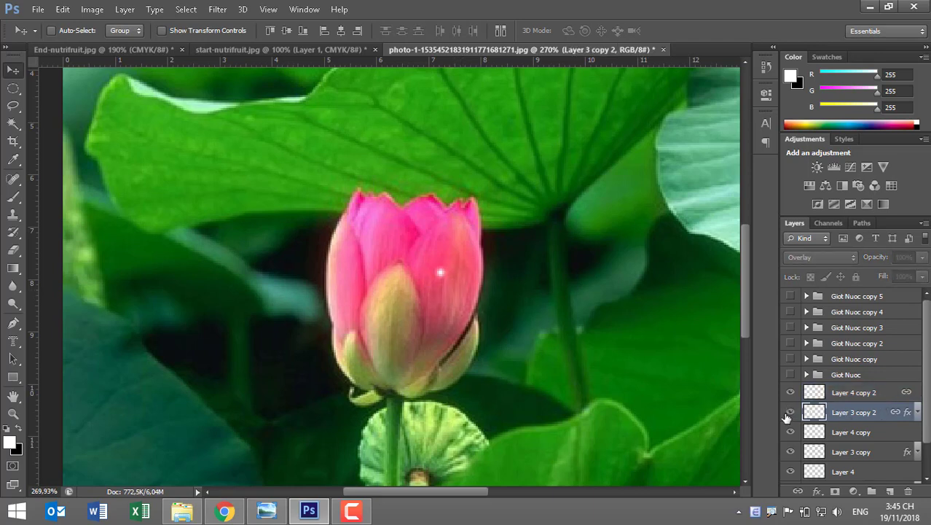
{"action": "right_click", "coordinate": [899, 412]}
{"action": "left_click", "coordinate": [685, 240]}
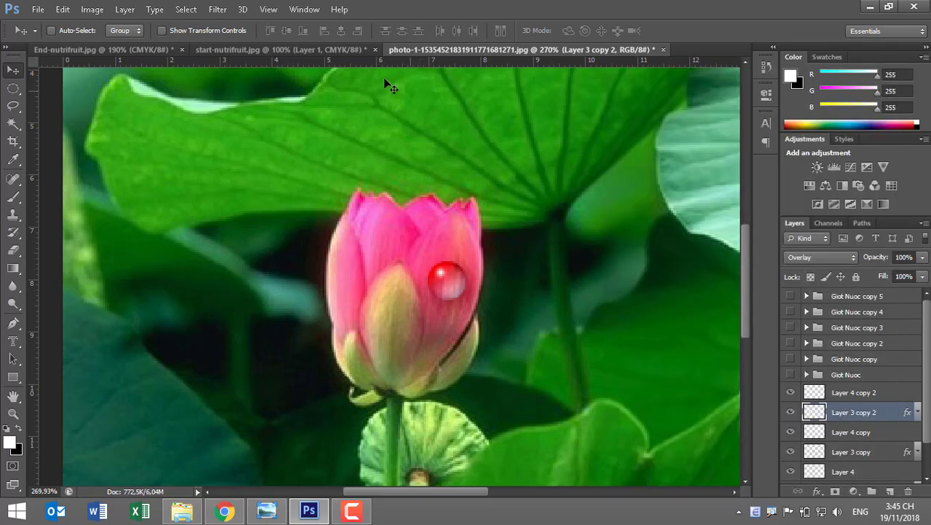
Step: Open Filter > Liquify and zoom in on the droplet's dark shaded ball
{"action": "left_click", "coordinate": [218, 10]}
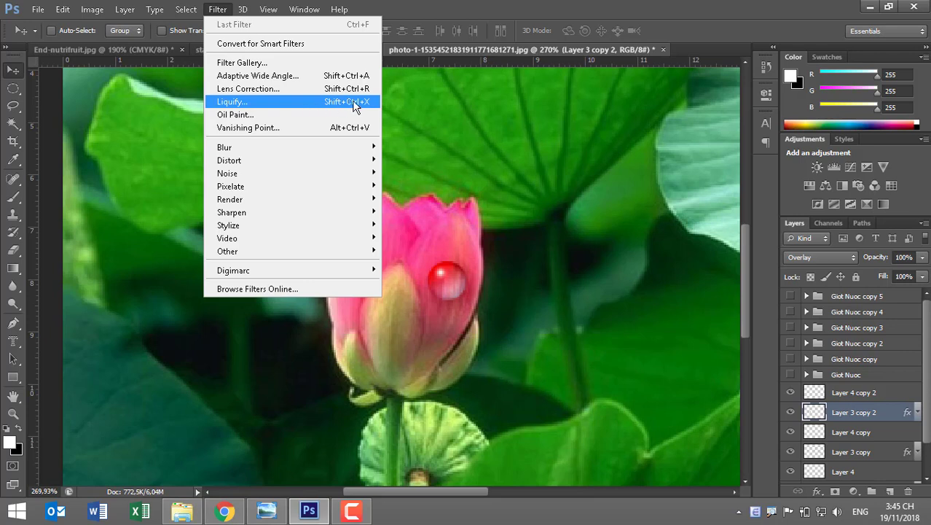
{"action": "left_click", "coordinate": [365, 105]}
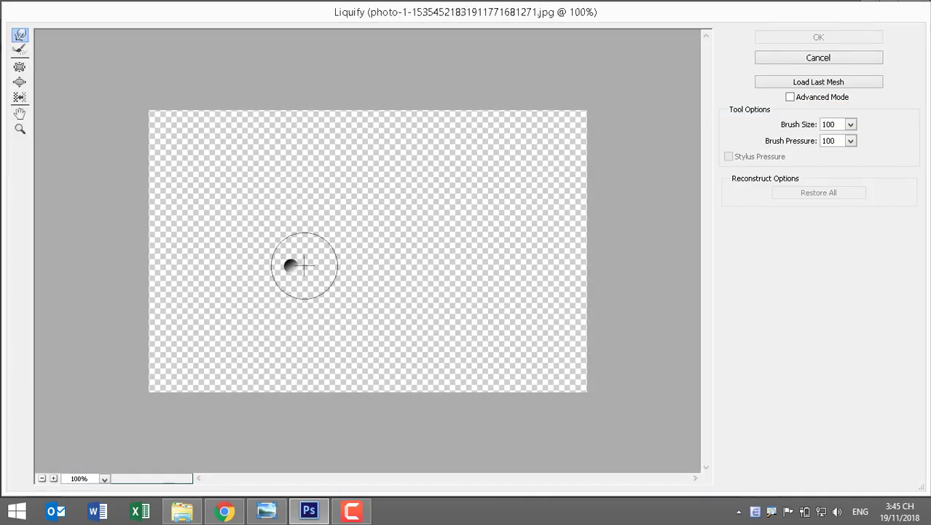
{"action": "key", "text": "alt"}
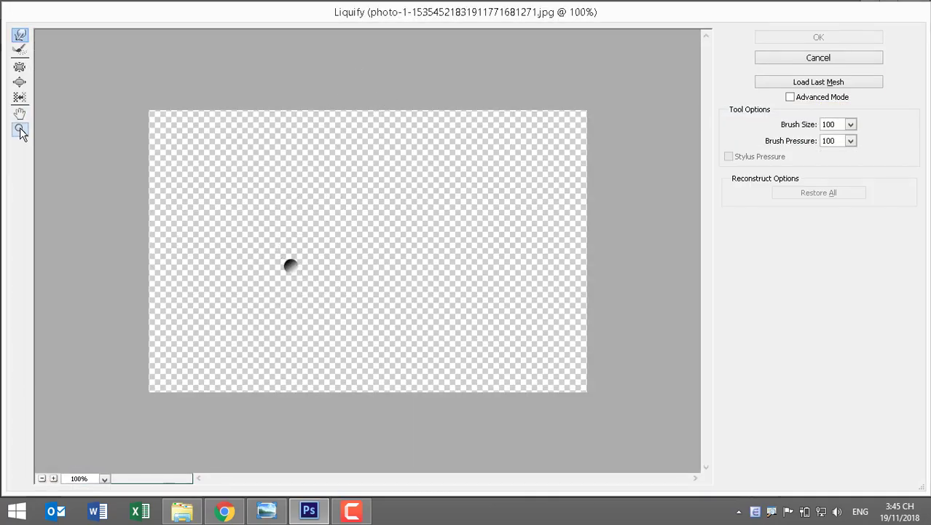
{"action": "left_click", "coordinate": [20, 129]}
{"action": "left_click_drag", "start_coordinate": [350, 324], "coordinate": [237, 240]}
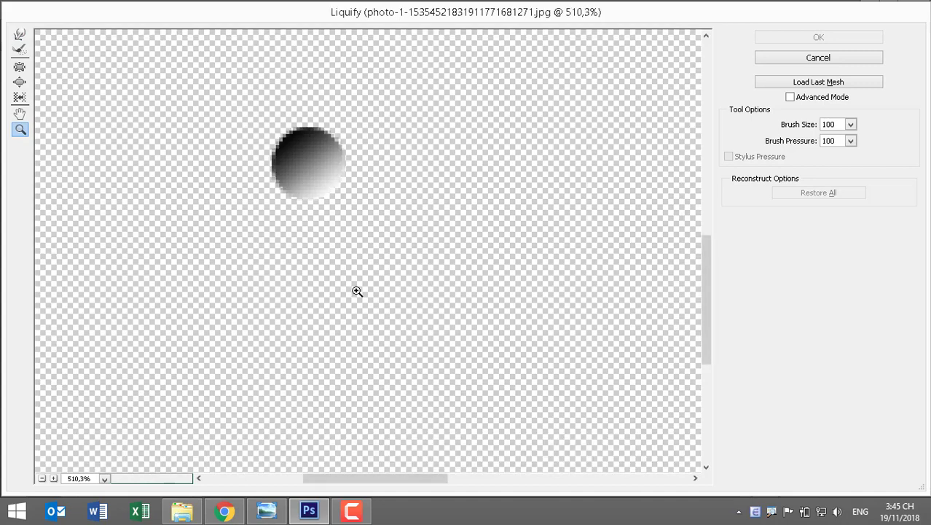
{"action": "left_click_drag", "start_coordinate": [306, 176], "coordinate": [315, 301]}
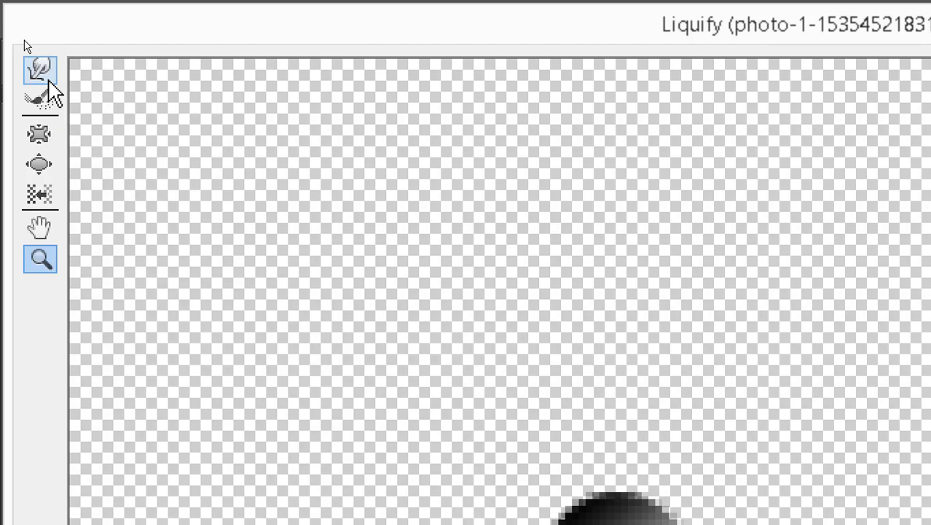
Step: Try a Forward Warp stroke on the ball, undo it, shrink the brush, and zoom closer
{"action": "left_click", "coordinate": [48, 78]}
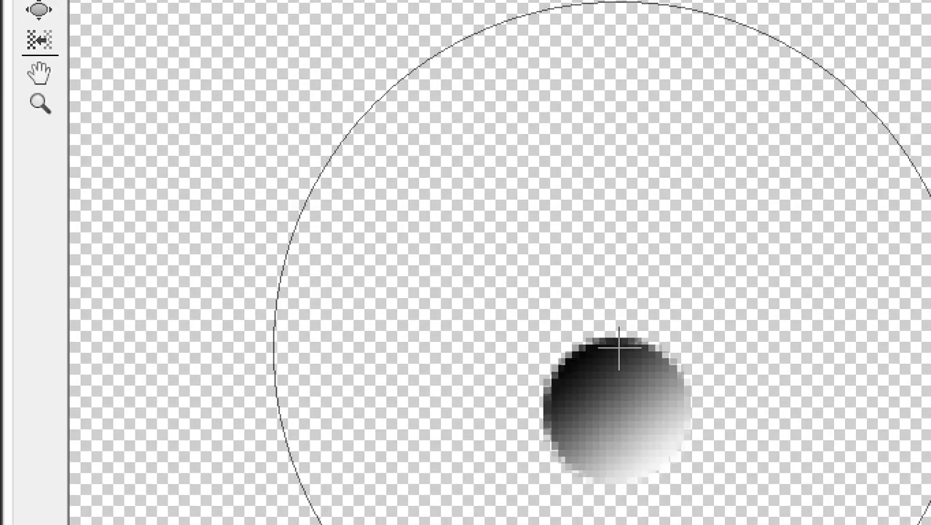
{"action": "left_click_drag", "start_coordinate": [616, 361], "coordinate": [602, 311]}
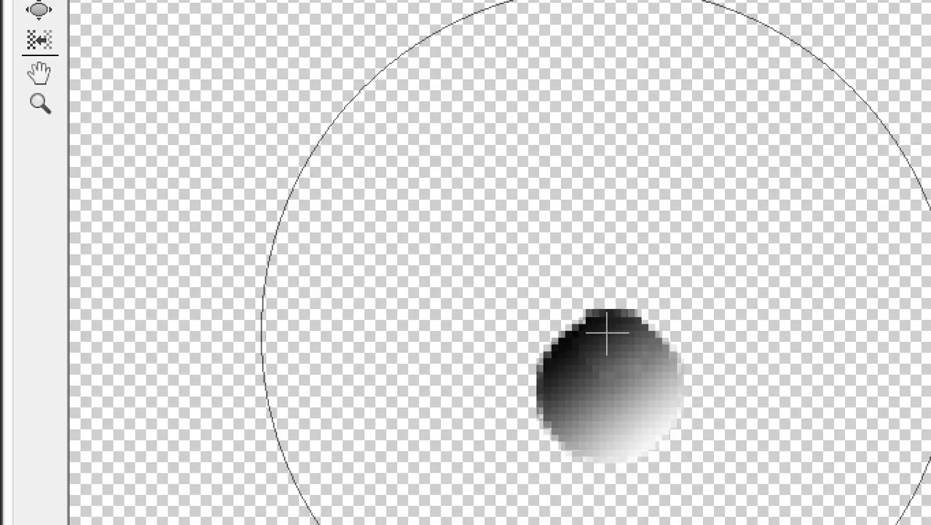
{"action": "key", "text": "ctrl+z"}
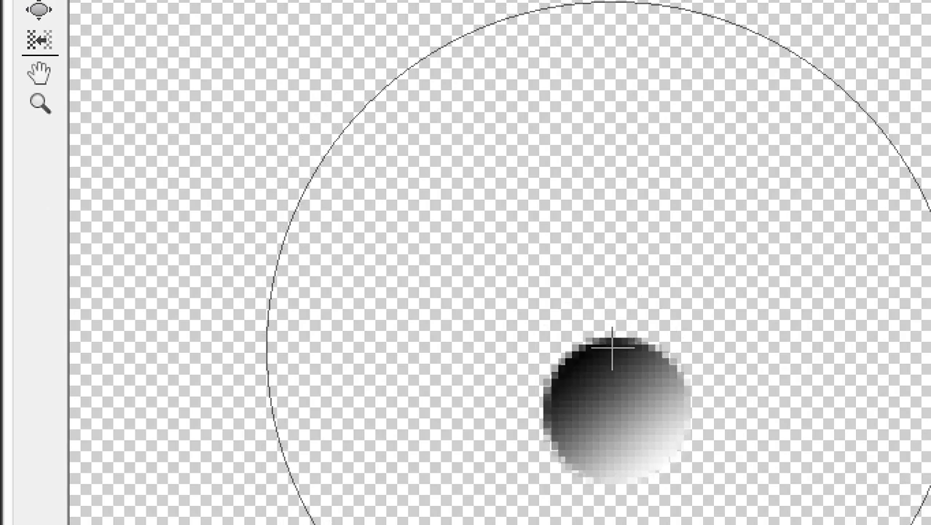
{"action": "key", "text": "bracketleft"}
{"action": "key", "text": "bracketleft"}
{"action": "key", "text": "bracketleft"}
{"action": "key", "text": "bracketleft"}
{"action": "key", "text": "bracketleft"}
{"action": "key", "text": "bracketleft"}
{"action": "key", "text": "bracketleft"}
{"action": "key", "text": "bracketleft"}
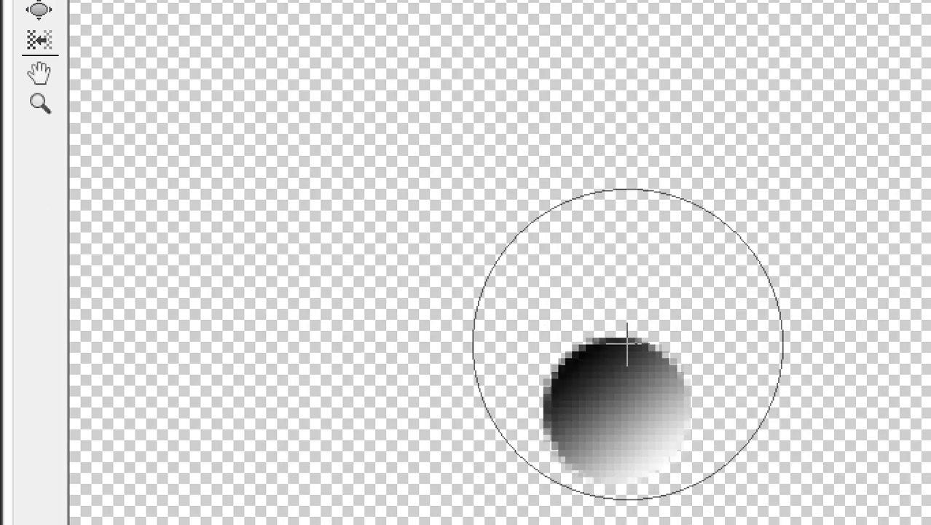
{"action": "key", "text": "bracketleft"}
{"action": "key", "text": "bracketleft"}
{"action": "key", "text": "bracketleft"}
{"action": "key", "text": "bracketleft"}
{"action": "mouse_move", "coordinate": [641, 328]}
{"action": "left_mouse_down"}
{"action": "mouse_move", "coordinate": [578, 380]}
{"action": "mouse_move", "coordinate": [599, 368]}
{"action": "left_mouse_up"}
{"action": "key", "text": "bracketleft"}
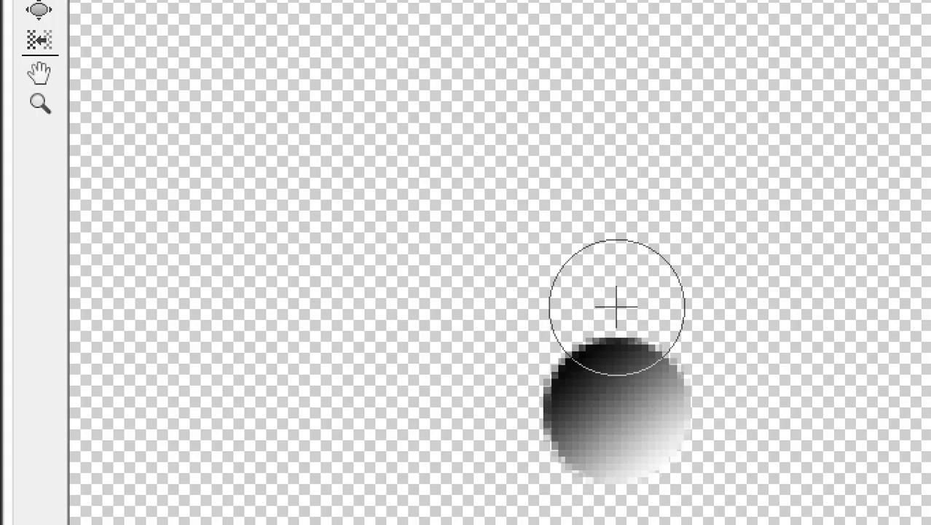
{"action": "key", "text": "ctrl+space"}
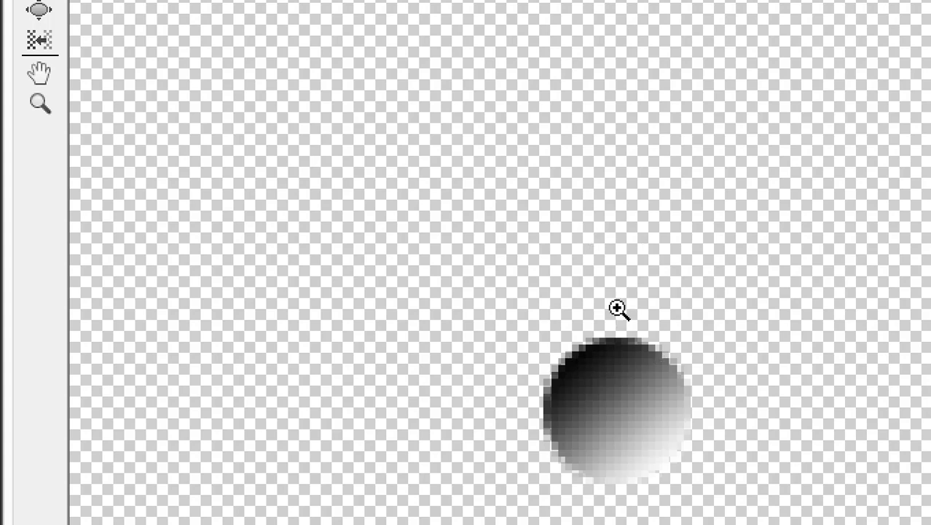
{"action": "left_click", "coordinate": [618, 309]}
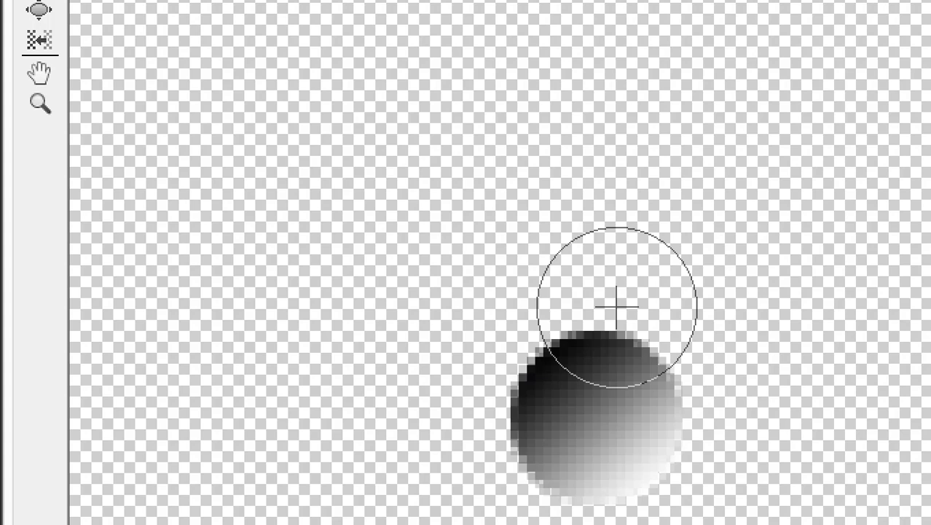
Step: Warp the ball's top into a pointed tip, undo the overlong stroke, and neaten the point
{"action": "mouse_move", "coordinate": [582, 333]}
{"action": "left_mouse_down"}
{"action": "mouse_move", "coordinate": [568, 370]}
{"action": "mouse_move", "coordinate": [587, 366]}
{"action": "mouse_move", "coordinate": [597, 178]}
{"action": "left_mouse_up"}
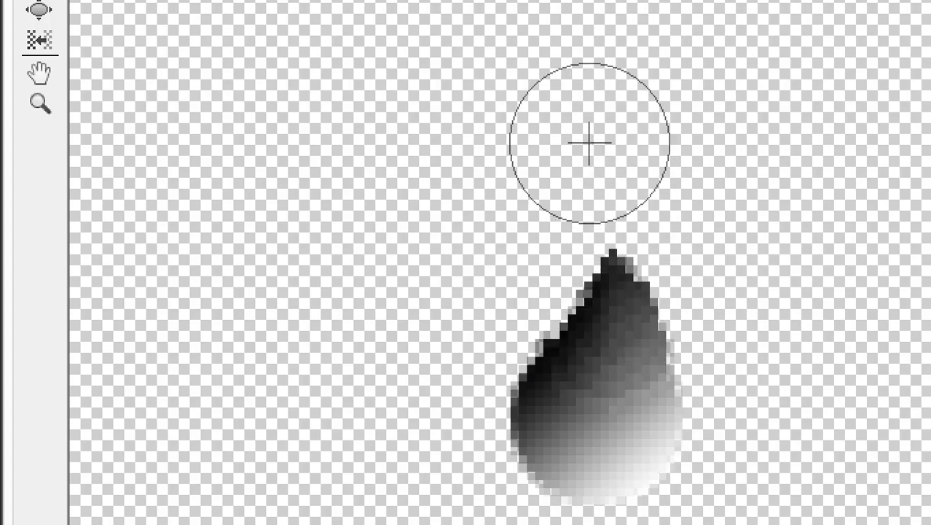
{"action": "scroll", "coordinate": [607, 336], "scroll_direction": "down", "scroll_amount": 5}
{"action": "scroll", "coordinate": [607, 336], "scroll_direction": "down", "scroll_amount": 4}
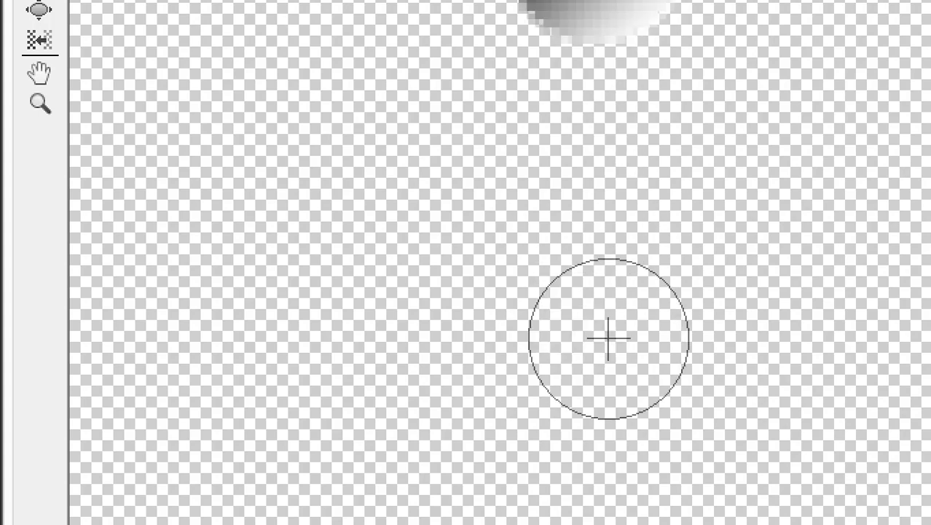
{"action": "scroll", "coordinate": [608, 338], "scroll_direction": "up", "scroll_amount": 9}
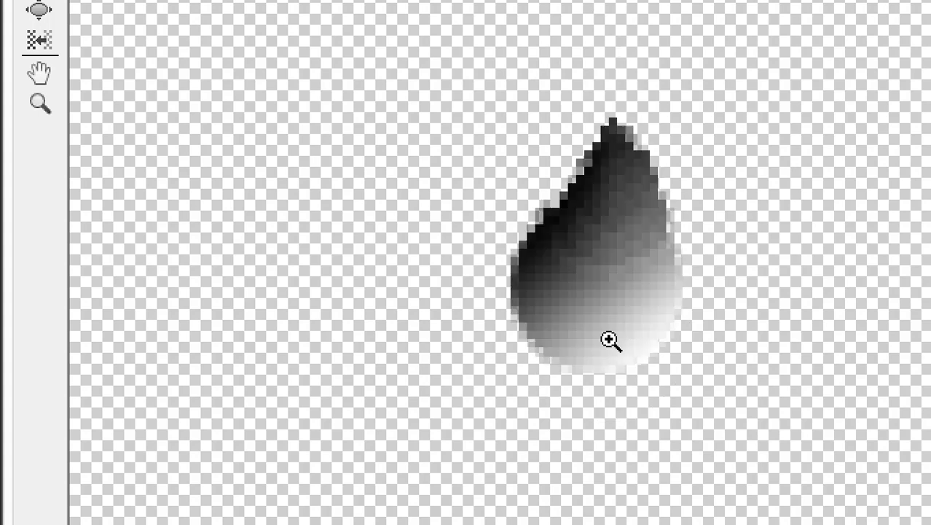
{"action": "scroll", "coordinate": [608, 339], "scroll_direction": "down", "scroll_amount": 1}
{"action": "scroll", "coordinate": [608, 338], "scroll_direction": "down", "scroll_amount": 1}
{"action": "scroll", "coordinate": [609, 339], "scroll_direction": "down", "scroll_amount": 1}
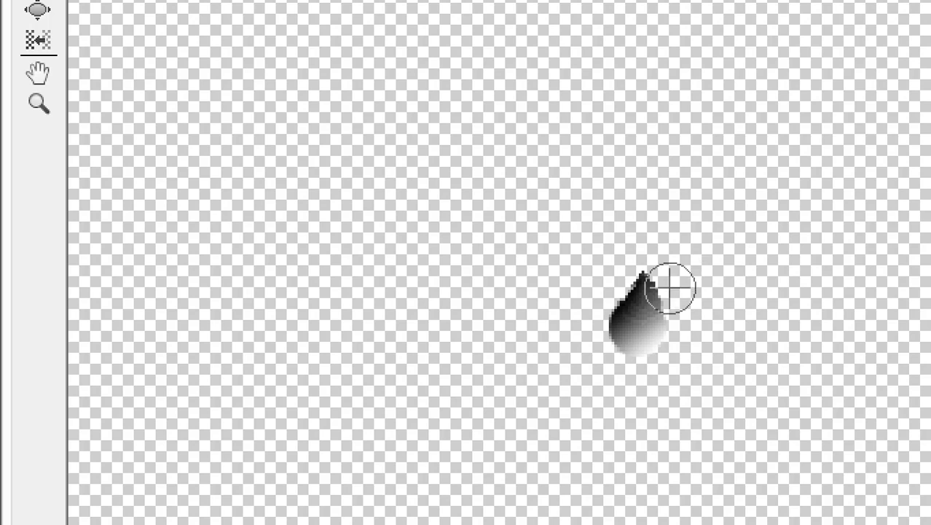
{"action": "left_click_drag", "start_coordinate": [643, 297], "coordinate": [647, 233]}
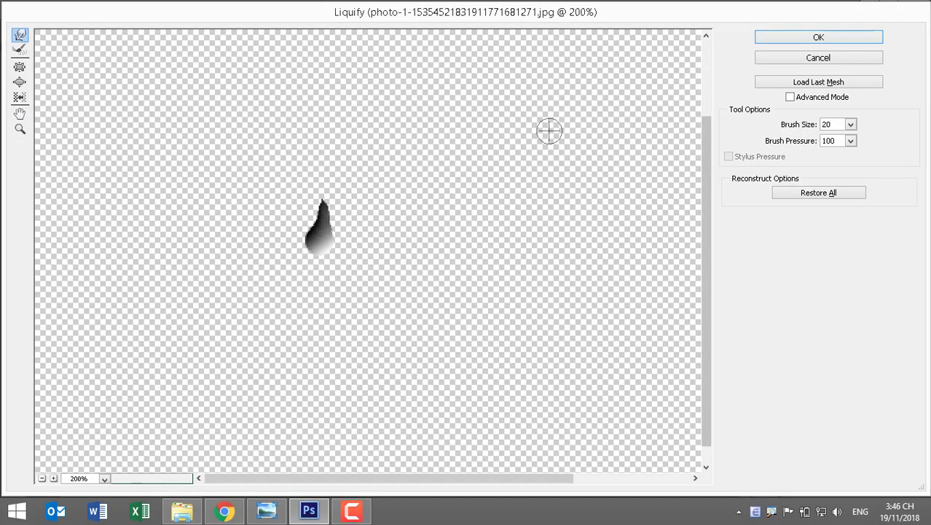
{"action": "key", "text": "ctrl+z"}
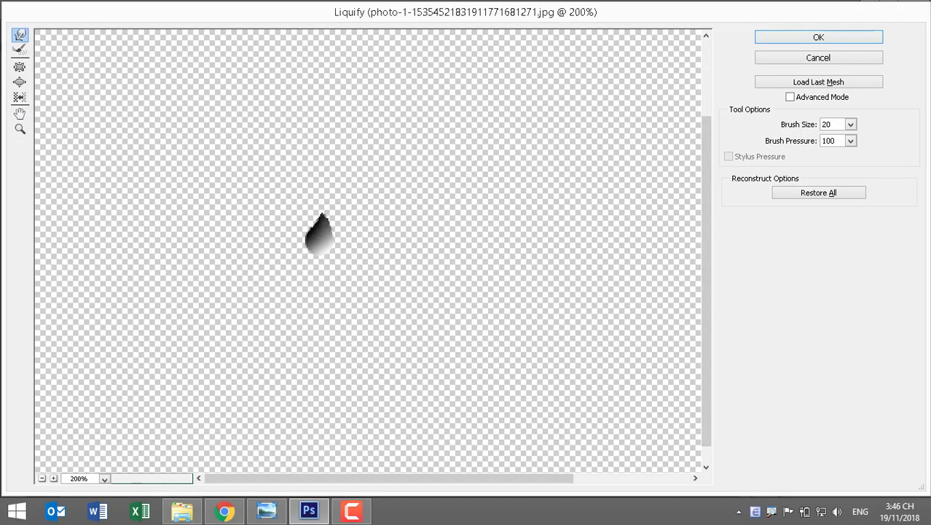
{"action": "mouse_move", "coordinate": [354, 217]}
{"action": "left_mouse_down"}
{"action": "mouse_move", "coordinate": [326, 218]}
{"action": "mouse_move", "coordinate": [322, 208]}
{"action": "left_mouse_up"}
Step: Apply the Liquify reshape, test moving the teardrop onto the leaves, then undo it back onto the bud
{"action": "left_click", "coordinate": [764, 39]}
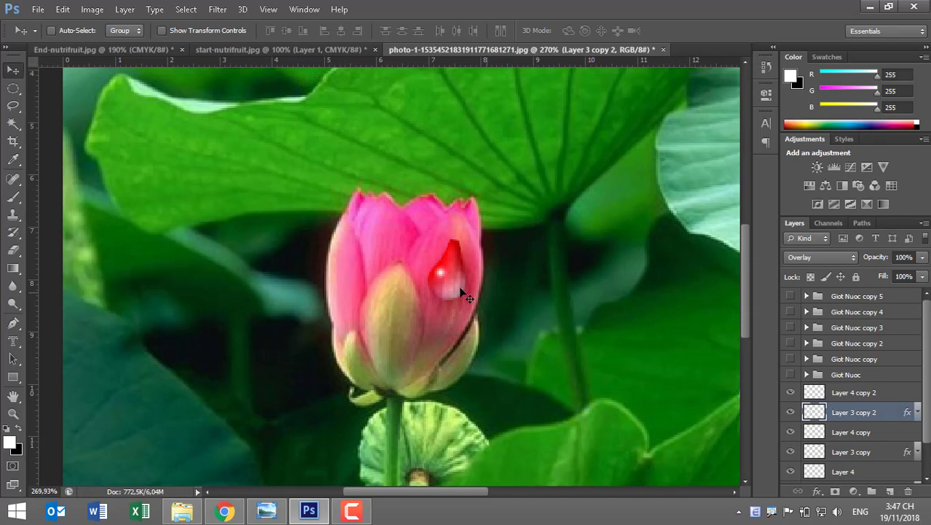
{"action": "left_click_drag", "start_coordinate": [468, 298], "coordinate": [656, 358]}
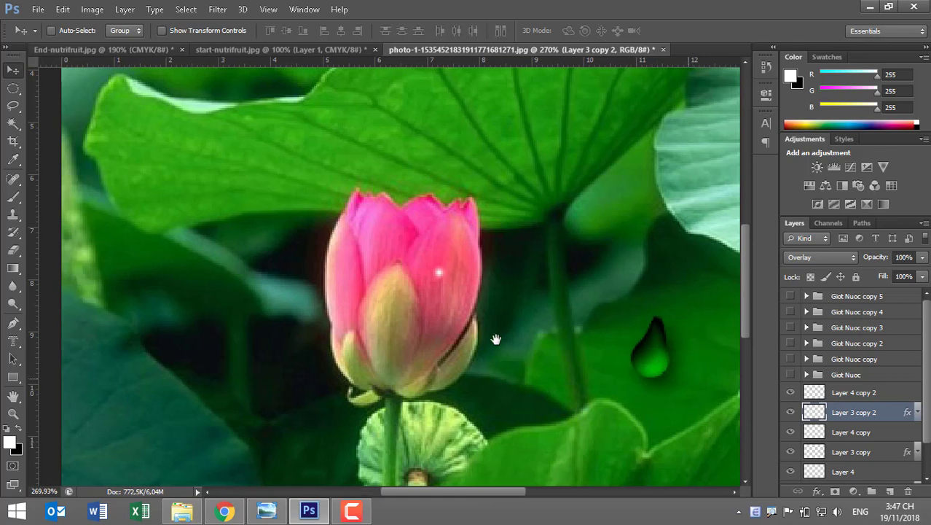
{"action": "left_click_drag", "start_coordinate": [495, 338], "coordinate": [248, 281]}
{"action": "left_click_drag", "start_coordinate": [438, 330], "coordinate": [626, 366]}
{"action": "mouse_move", "coordinate": [693, 376]}
{"action": "left_mouse_down"}
{"action": "mouse_move", "coordinate": [490, 322]}
{"action": "mouse_move", "coordinate": [553, 354]}
{"action": "left_mouse_up"}
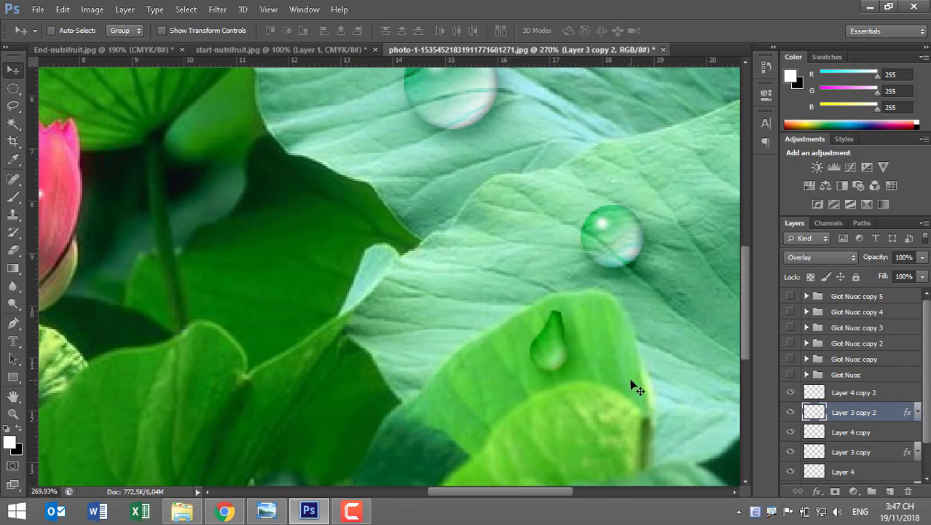
{"action": "key", "text": "ctrl+alt+z"}
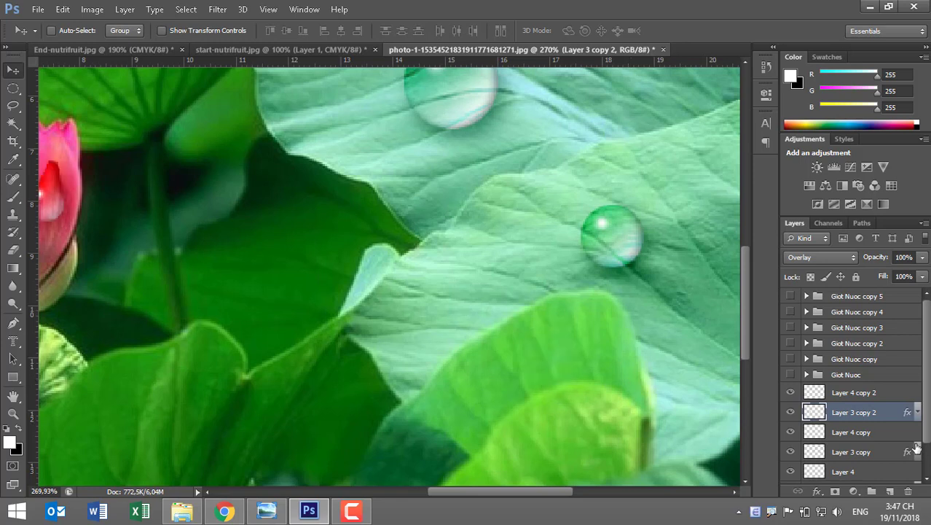
{"action": "left_click_drag", "start_coordinate": [585, 368], "coordinate": [623, 374]}
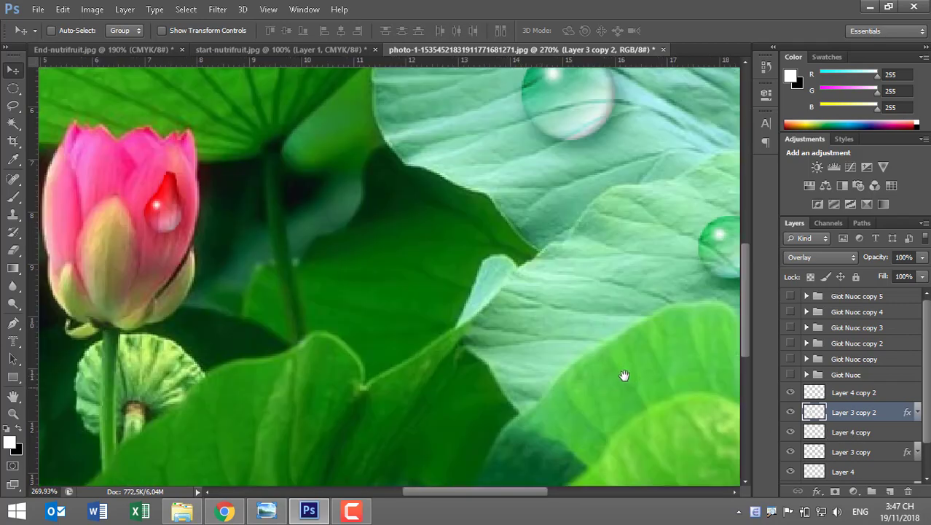
Step: Move the teardrop and its highlight onto the lower-right leaf, keeping only Layer 4 copy 2 selected
{"action": "left_click", "coordinate": [865, 396], "text": "ctrl"}
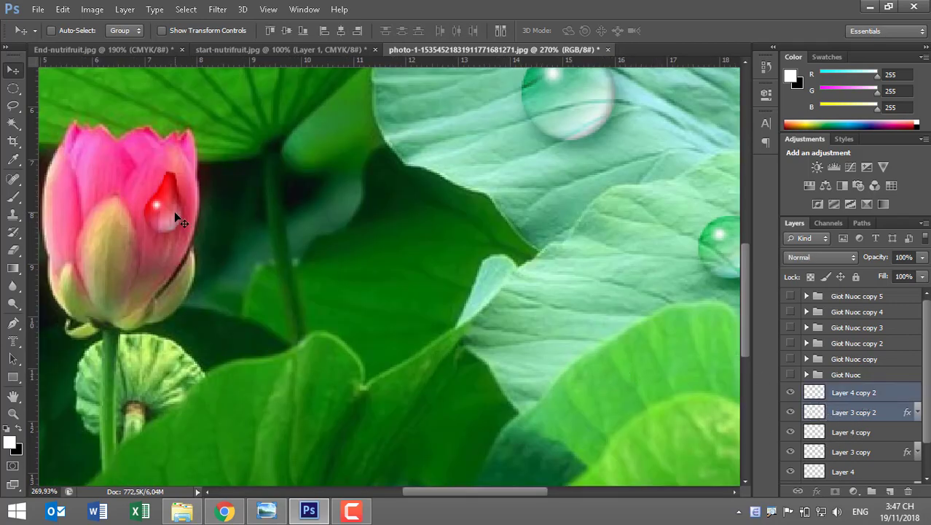
{"action": "left_click_drag", "start_coordinate": [175, 213], "coordinate": [676, 370]}
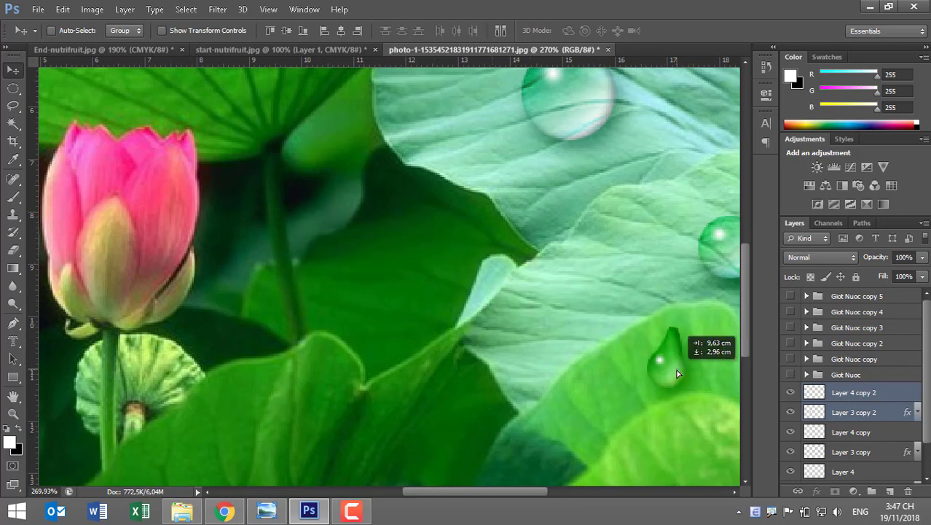
{"action": "left_click", "coordinate": [854, 398]}
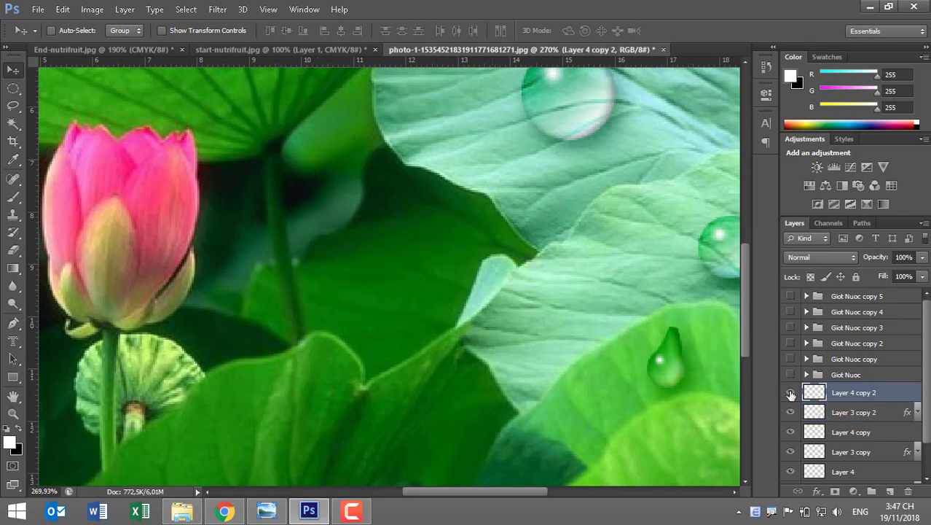
{"action": "left_click", "coordinate": [791, 393]}
{"action": "left_click", "coordinate": [791, 393]}
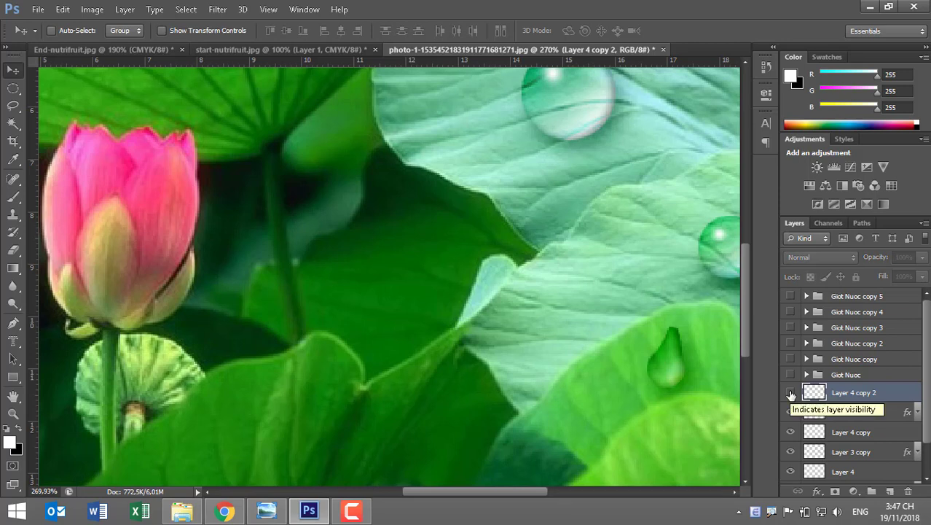
{"action": "left_click", "coordinate": [791, 392]}
{"action": "left_click", "coordinate": [791, 393]}
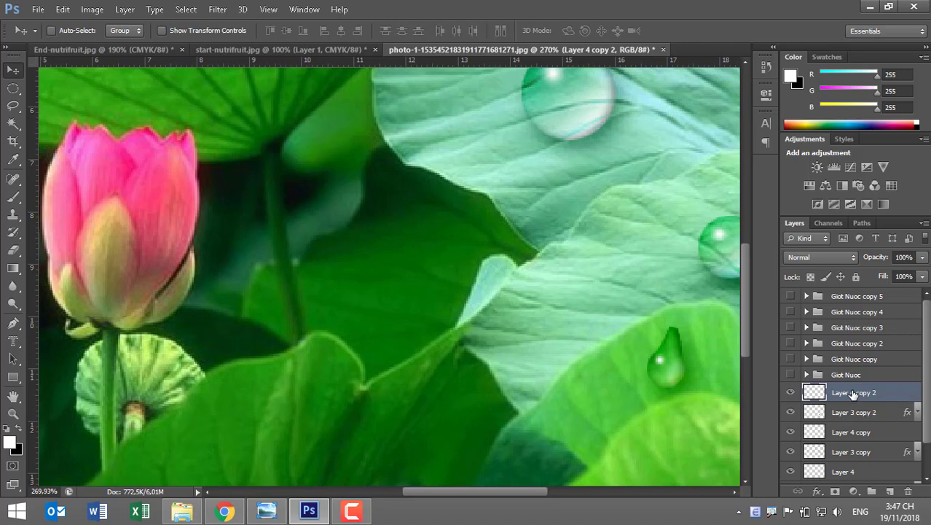
Step: Enlarge the highlight to 210% and lower its fill to 83%
{"action": "key", "text": "ctrl+t"}
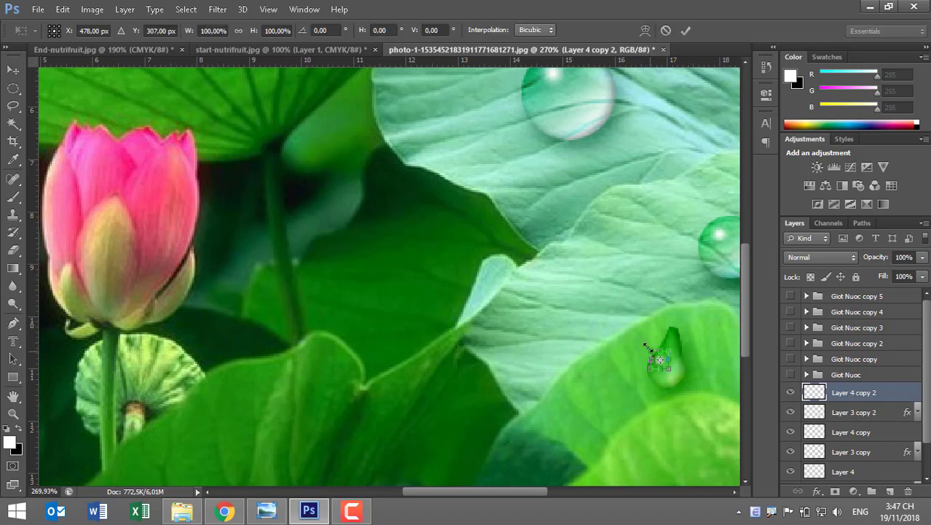
{"action": "mouse_move", "coordinate": [646, 348]}
{"action": "left_mouse_down"}
{"action": "mouse_move", "coordinate": [631, 331]}
{"action": "mouse_move", "coordinate": [674, 360]}
{"action": "left_mouse_up"}
{"action": "key", "text": "Return"}
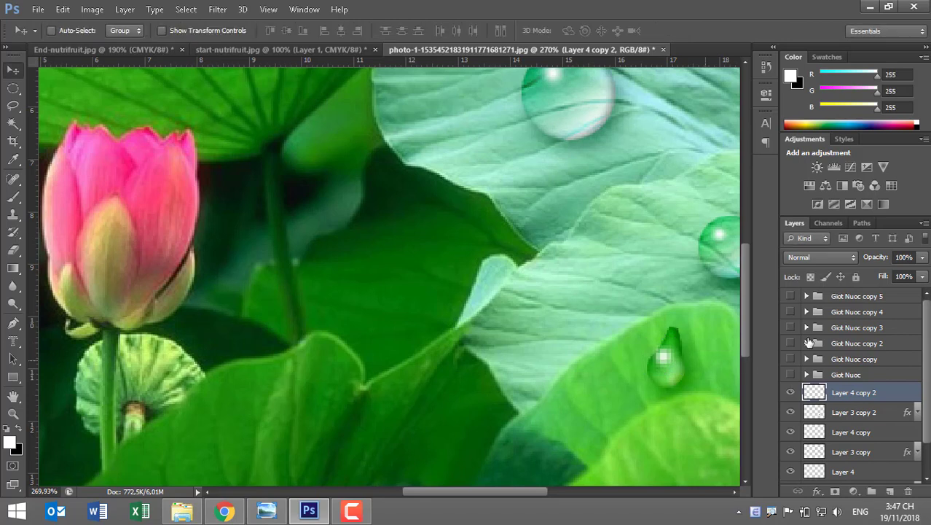
{"action": "left_click_drag", "start_coordinate": [924, 279], "coordinate": [915, 294]}
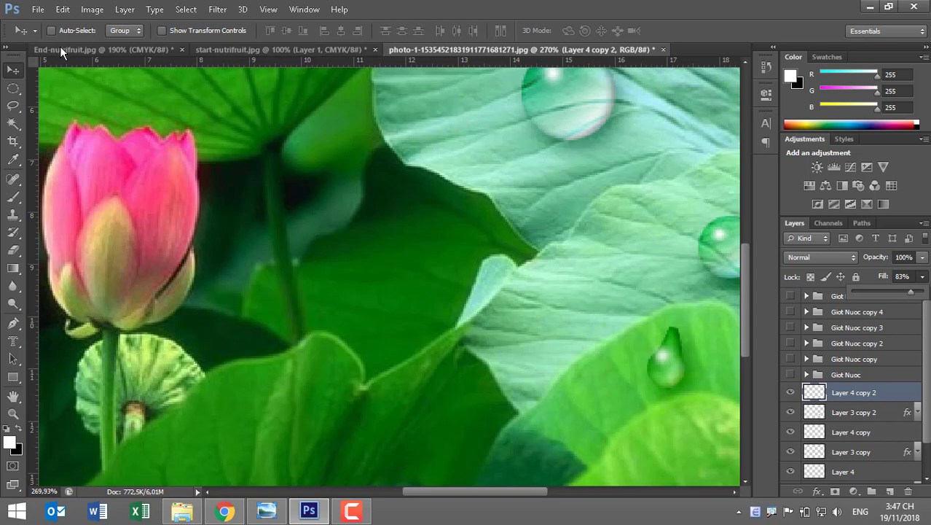
Step: Zoom out and nudge the droplet highlight slightly upward
{"action": "left_click", "coordinate": [13, 72]}
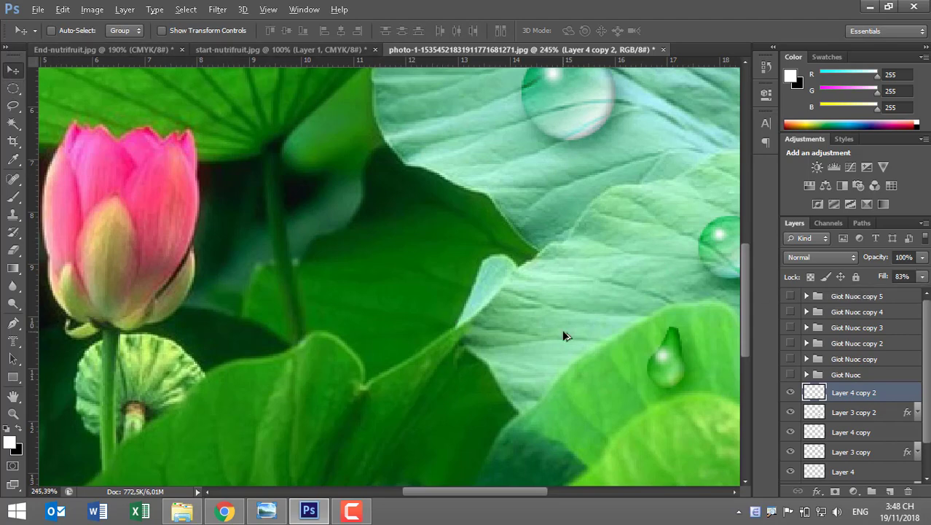
{"action": "scroll", "coordinate": [563, 332], "scroll_direction": "down", "scroll_amount": 3}
{"action": "scroll", "coordinate": [563, 332], "scroll_direction": "down", "scroll_amount": 2}
{"action": "scroll", "coordinate": [564, 332], "scroll_direction": "down", "scroll_amount": 1}
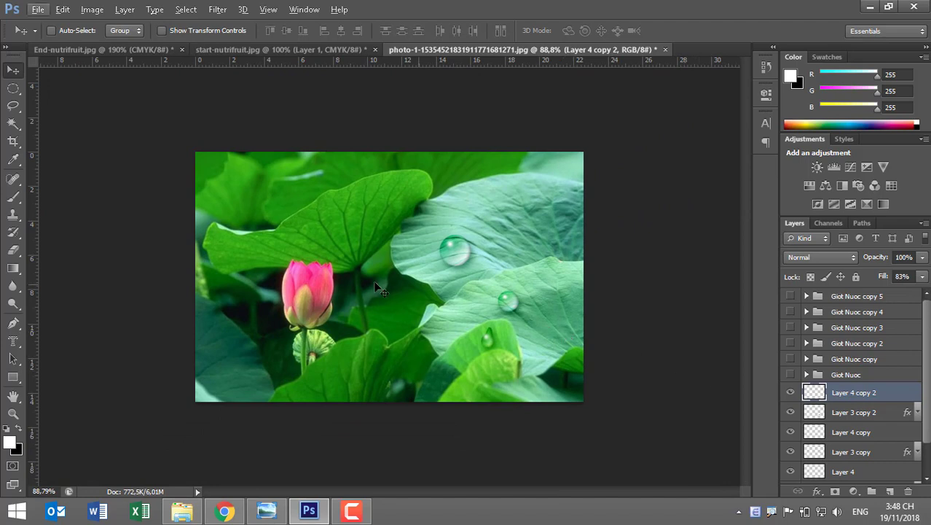
{"action": "left_click_drag", "start_coordinate": [488, 345], "coordinate": [486, 340]}
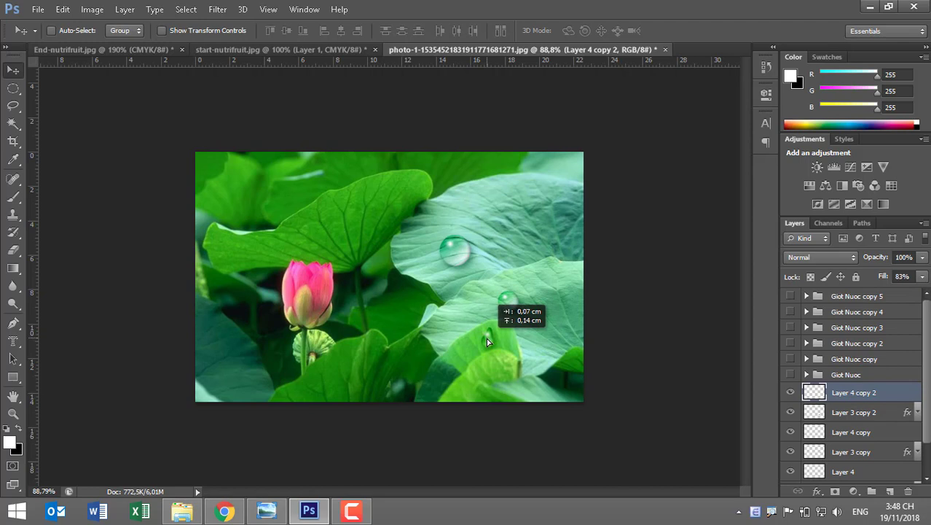
{"action": "left_click_drag", "start_coordinate": [486, 340], "coordinate": [486, 337]}
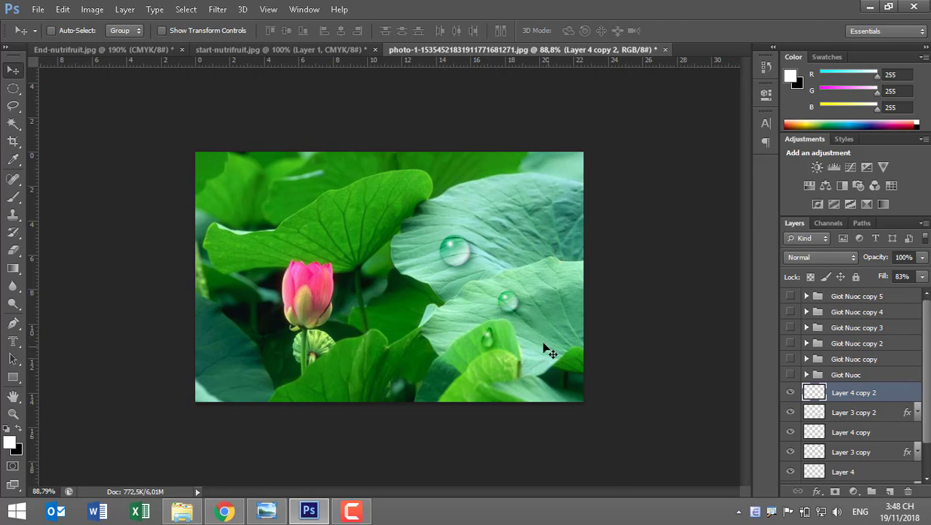
Step: Make the Giot Nuoc copy through copy 5 droplet groups visible again
{"action": "left_click", "coordinate": [792, 296]}
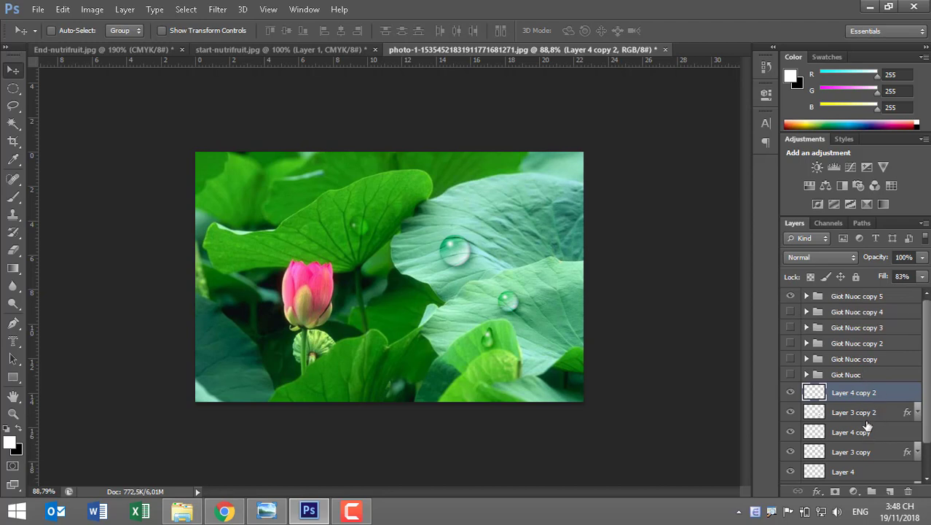
{"action": "left_click", "coordinate": [790, 312]}
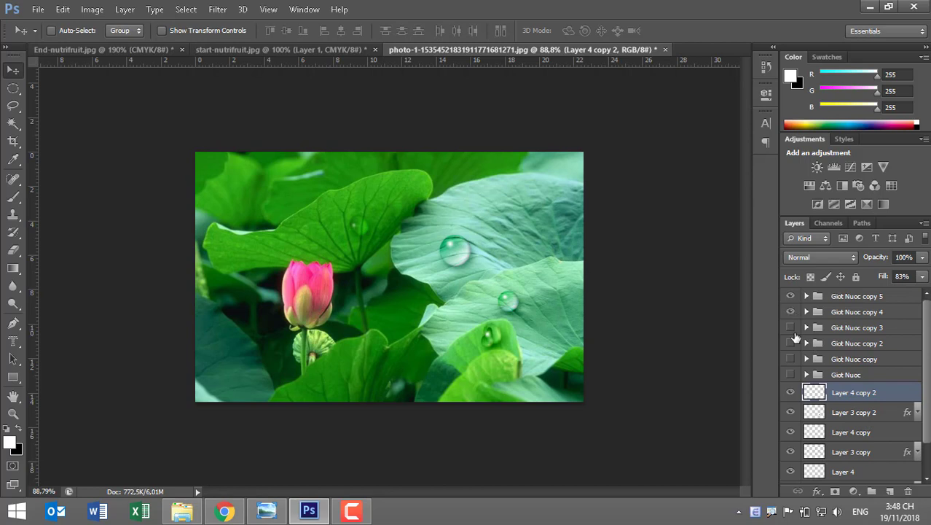
{"action": "left_click", "coordinate": [791, 344]}
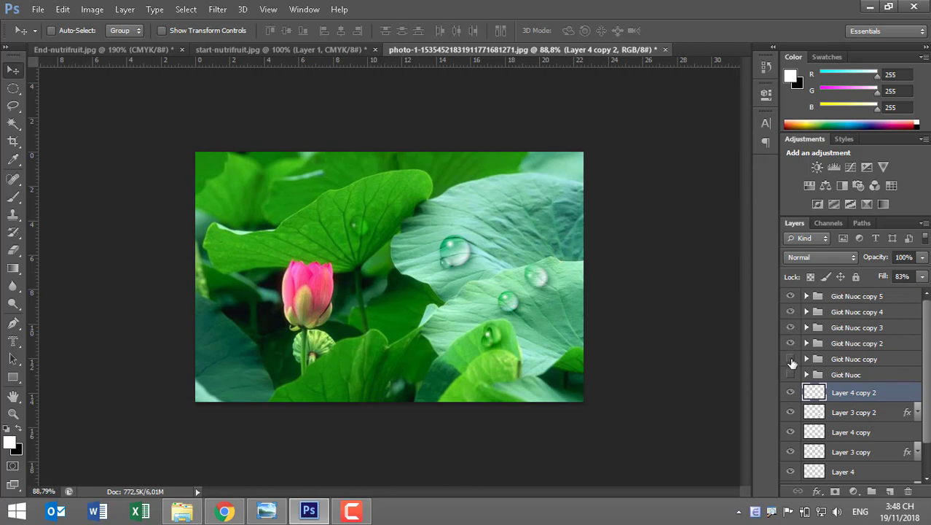
{"action": "left_click", "coordinate": [791, 359]}
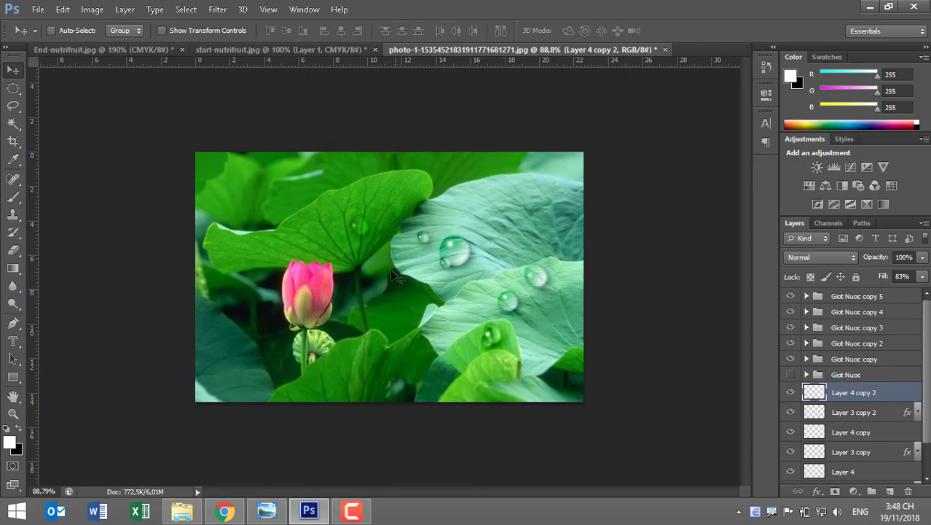